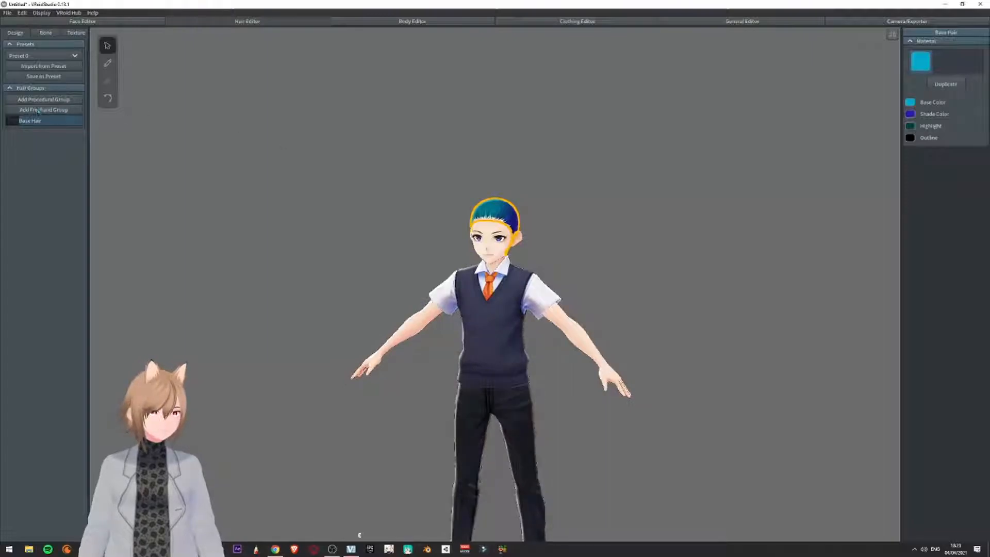
- Add a freehand hair group and pull the guide mesh's middle and lower side points far outward from the head
click(41, 112)
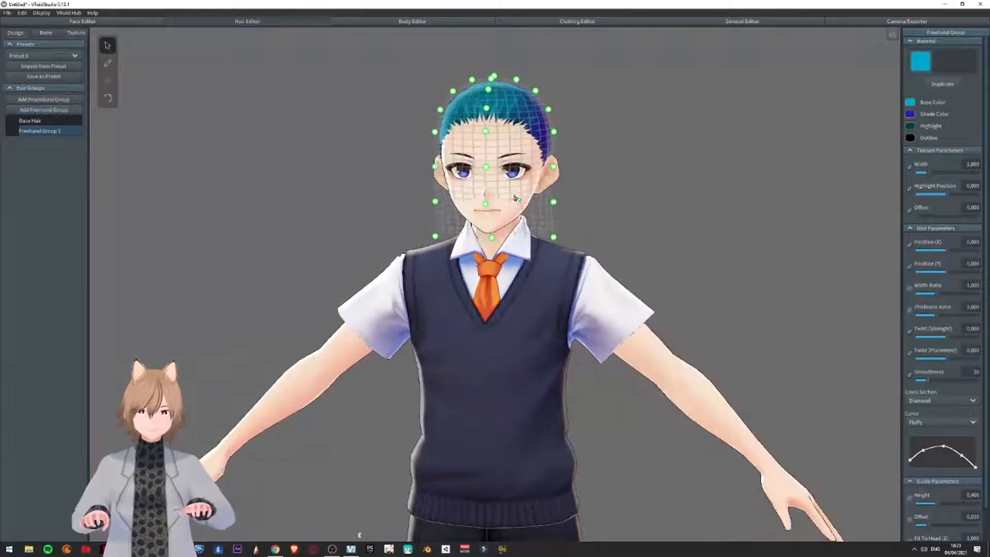
drag(554, 203, 610, 206)
drag(554, 237, 618, 263)
drag(554, 167, 641, 153)
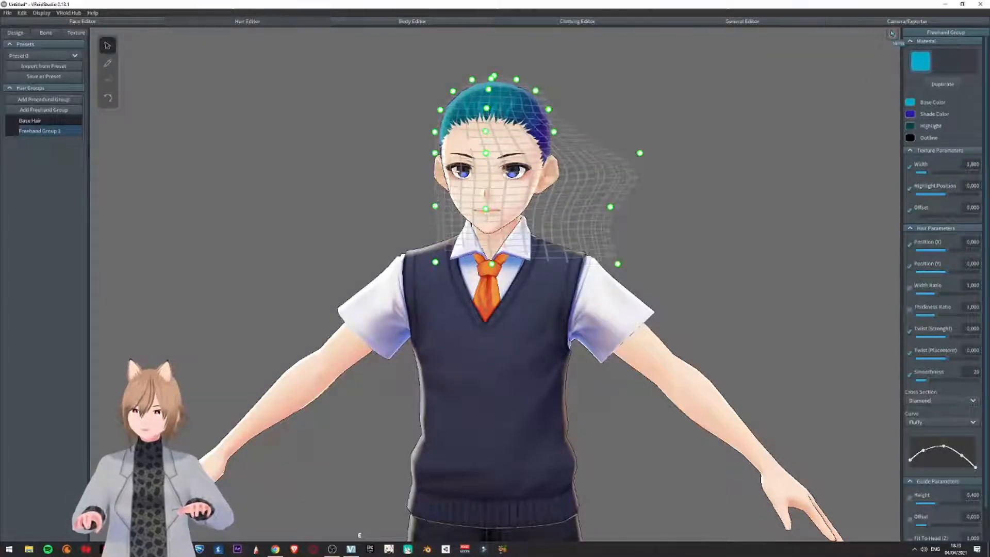
drag(611, 207, 642, 216)
drag(640, 153, 663, 138)
drag(618, 264, 647, 269)
drag(641, 215, 654, 215)
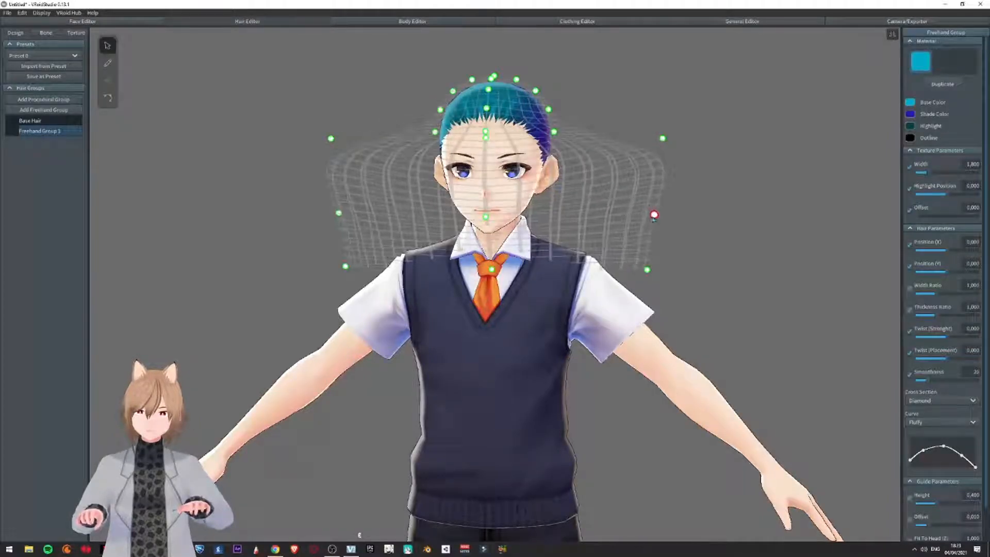
- Pull the guide mesh's upper side points outward to form a wide cage around the head
drag(554, 132, 660, 90)
drag(548, 109, 608, 78)
right_drag(712, 129, 534, 189)
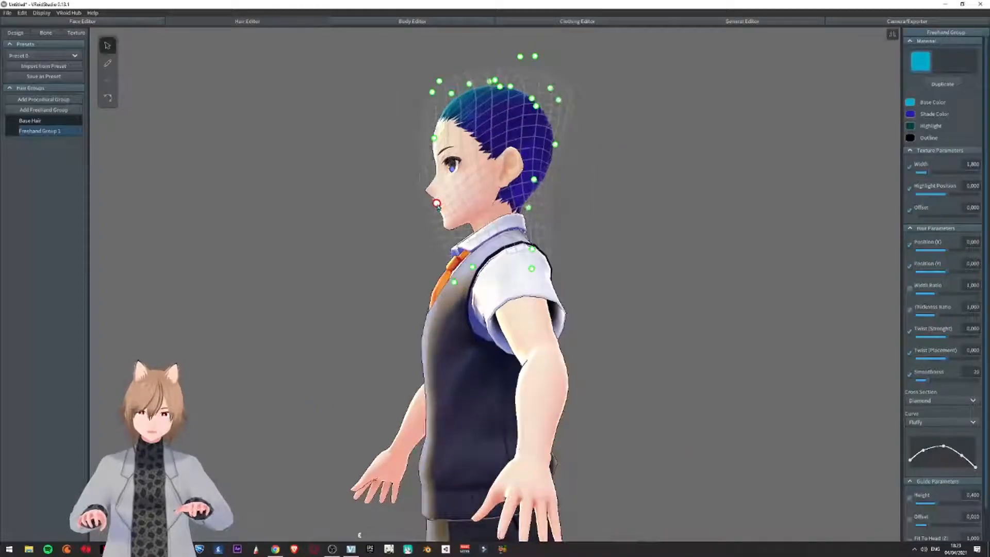
right_drag(433, 219, 468, 235)
right_drag(443, 265, 490, 185)
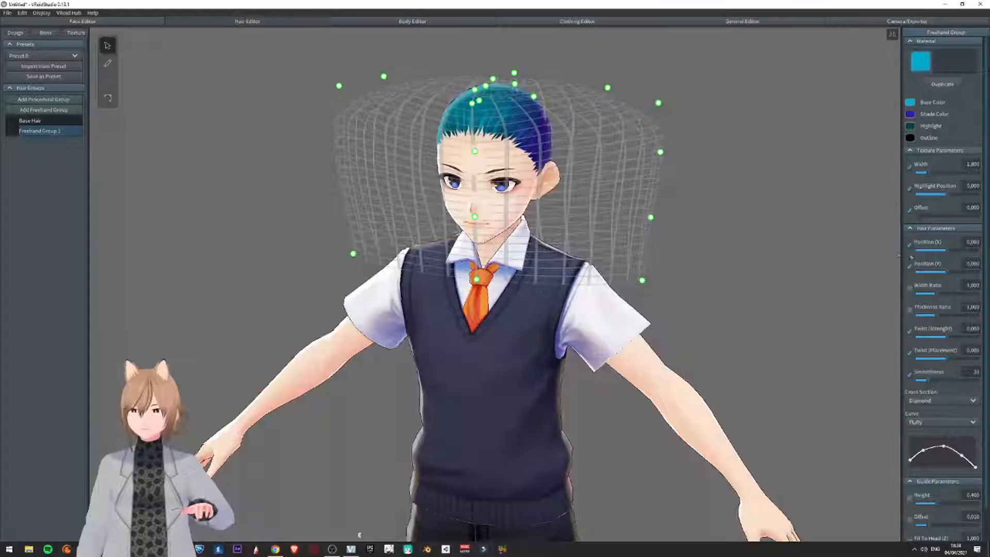
- Set the hair brush to texture width 1.000, a Straight curve levelled to constant full width, and a Flat cross section
click(108, 63)
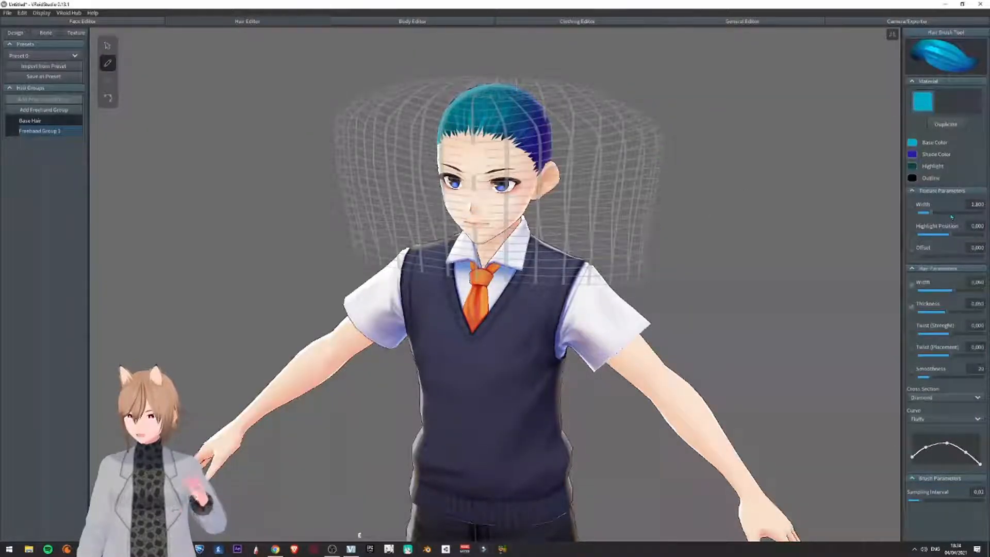
drag(933, 214, 918, 214)
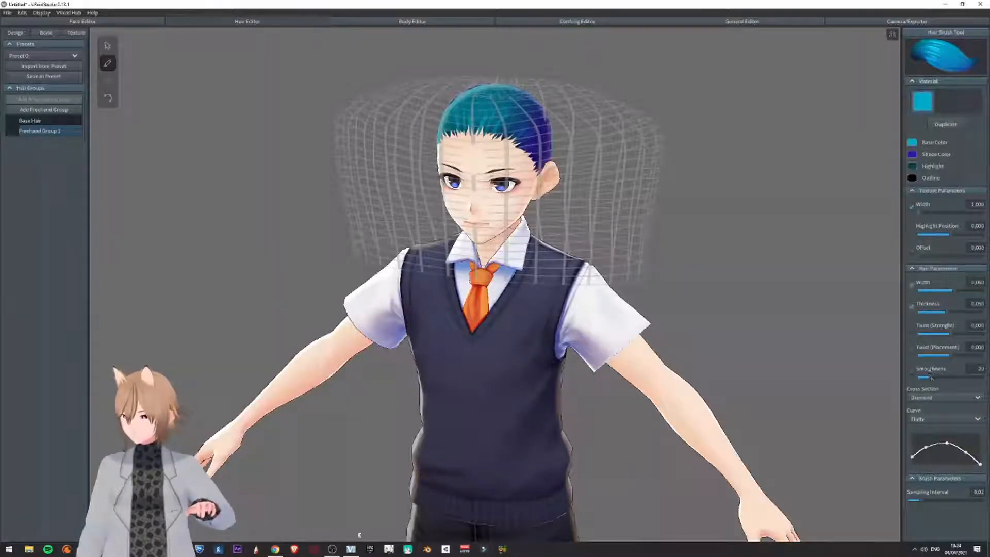
click(943, 419)
click(934, 441)
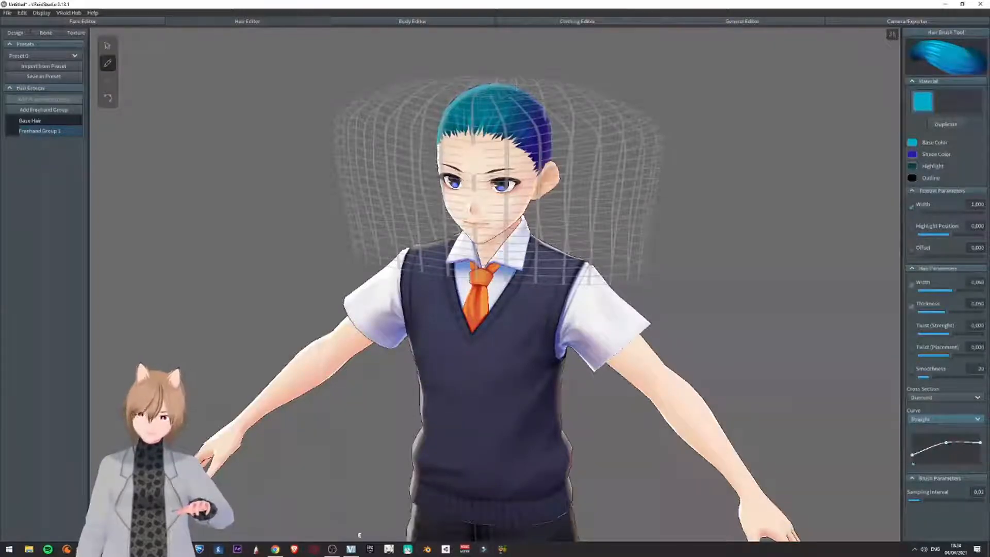
drag(913, 456, 913, 434)
mouse_move(981, 443)
mouse_down()
mouse_move(980, 434)
mouse_move(955, 445)
mouse_up()
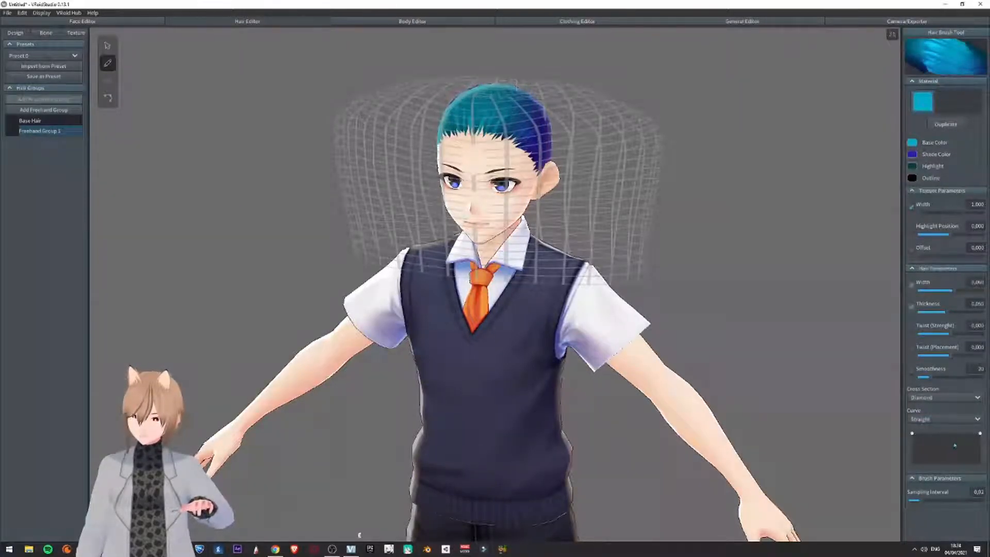
click(944, 398)
click(942, 438)
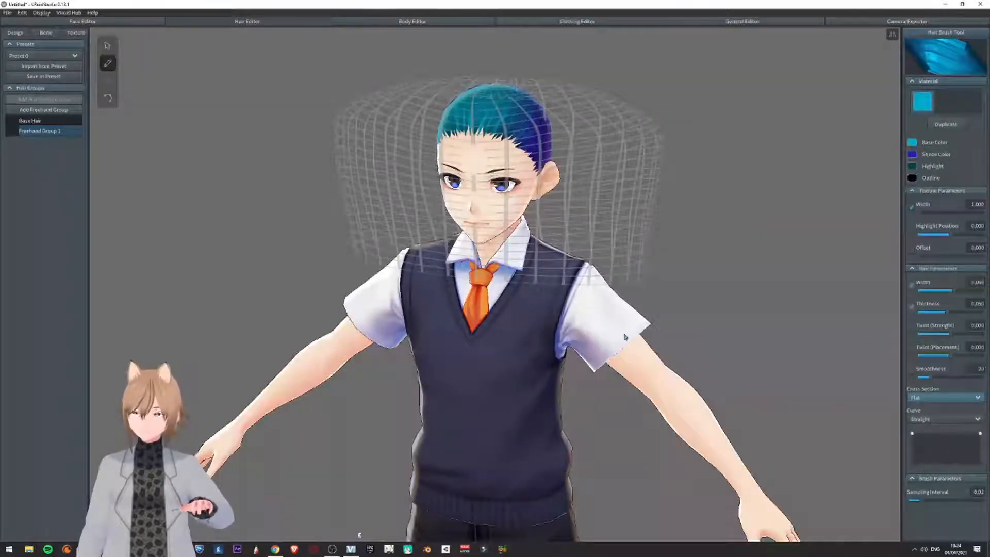
- Set the hair material's base and shade colors to white and its highlight to black
click(913, 142)
click(825, 159)
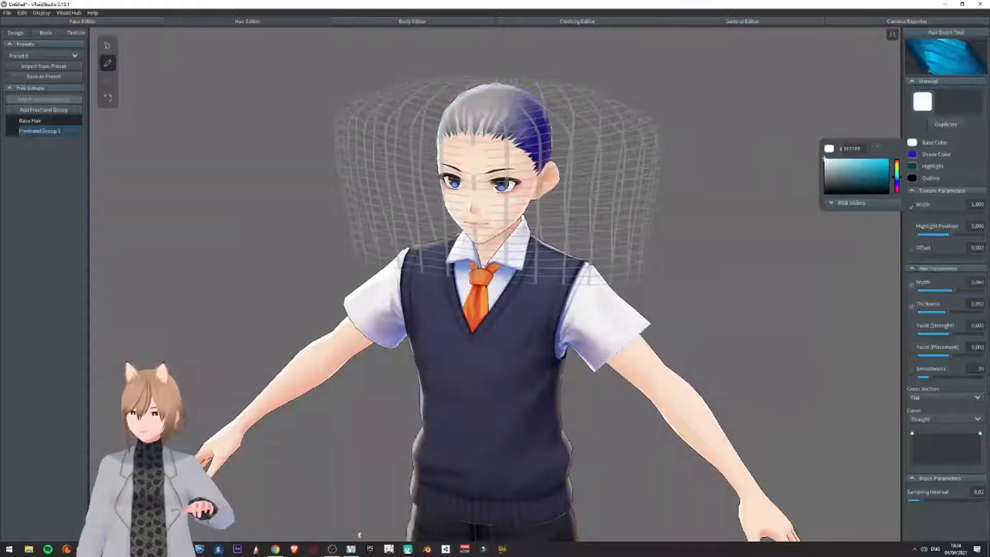
click(914, 154)
click(825, 158)
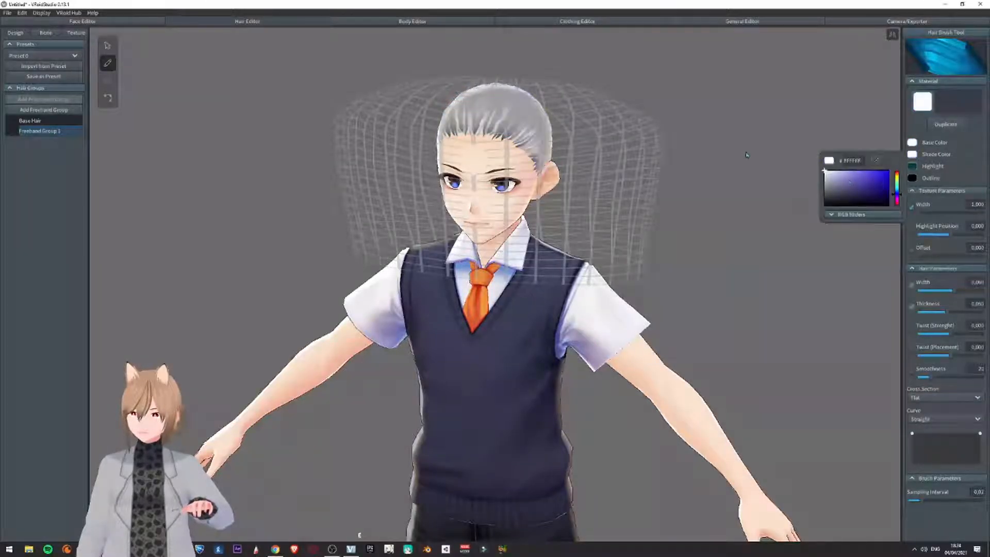
click(912, 166)
click(825, 221)
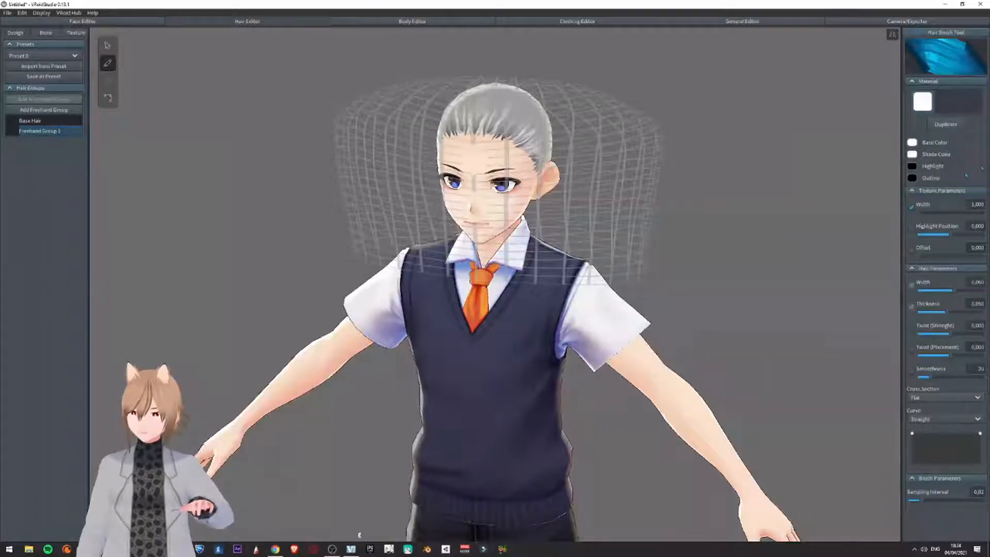
- Import the glasses-frame image into the hair texture's default image layer and set the brush's texture offset to about 0.56
click(75, 33)
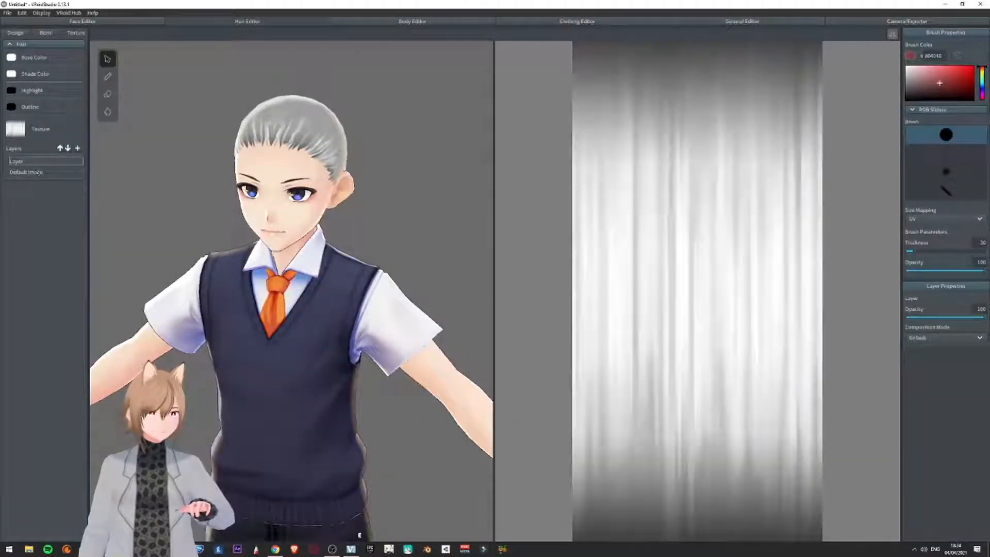
right_click(38, 174)
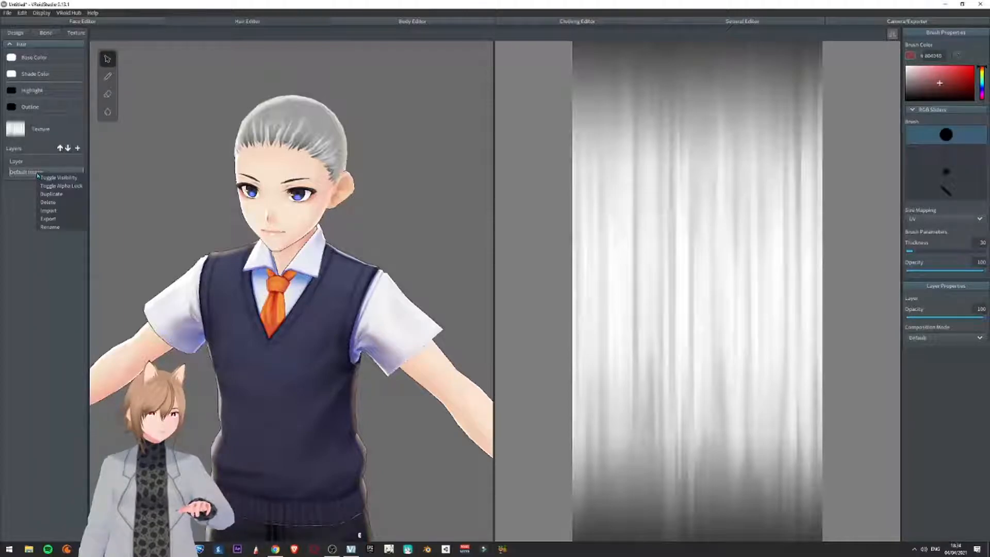
click(49, 210)
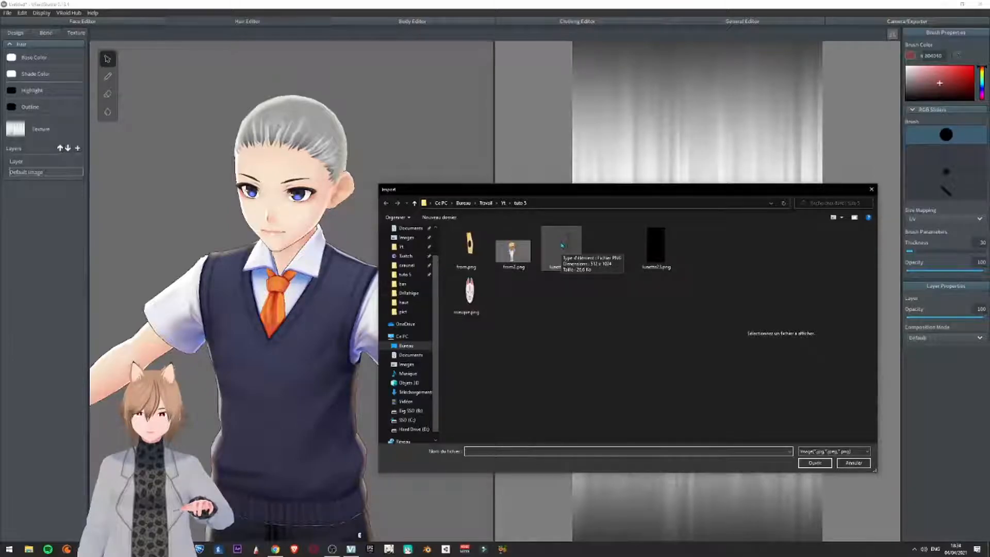
double_click(562, 246)
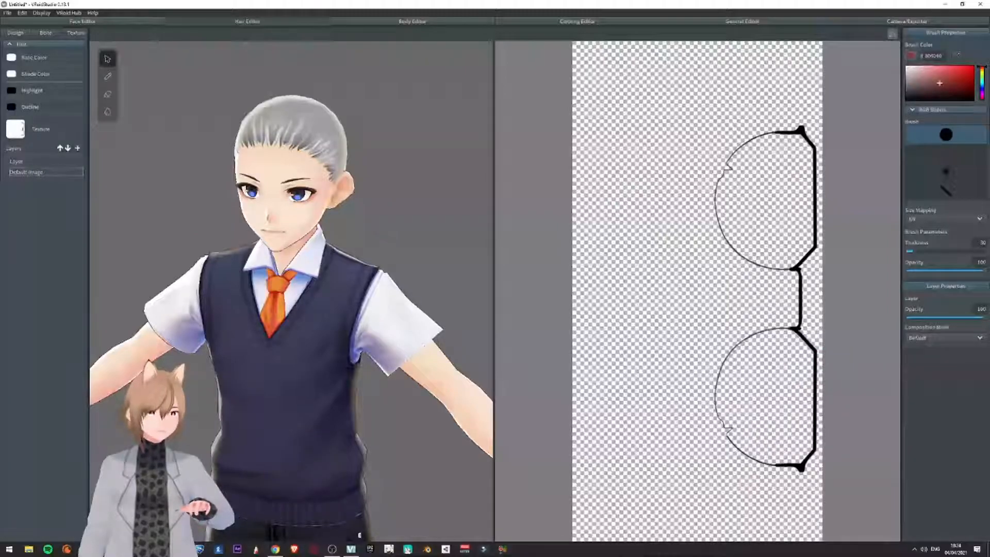
click(16, 33)
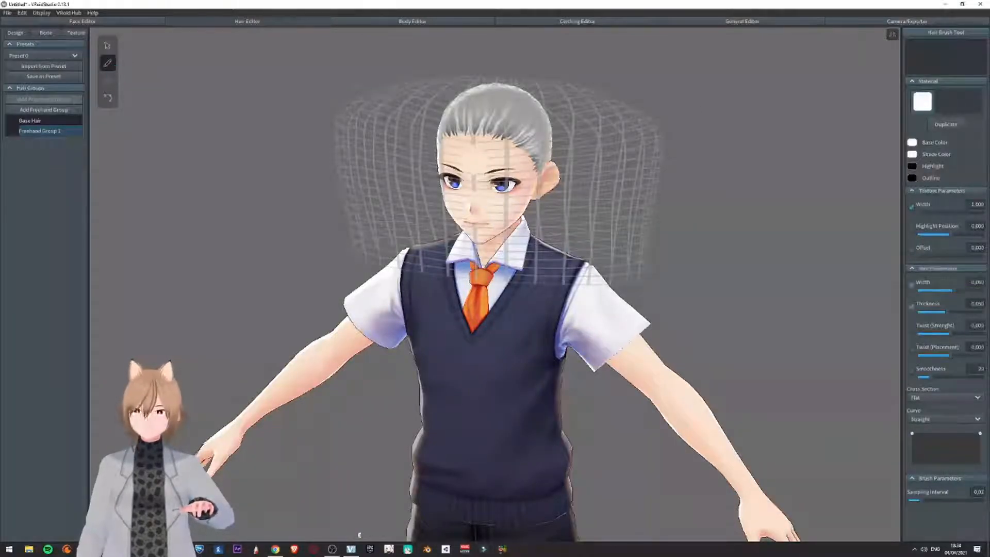
drag(921, 261, 955, 264)
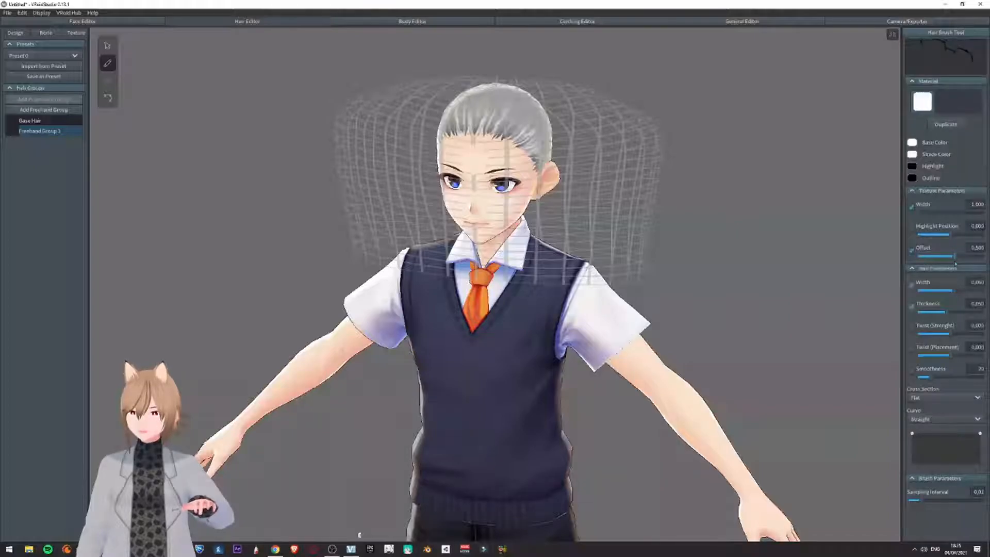
drag(416, 183, 543, 178)
key(ctrl+z)
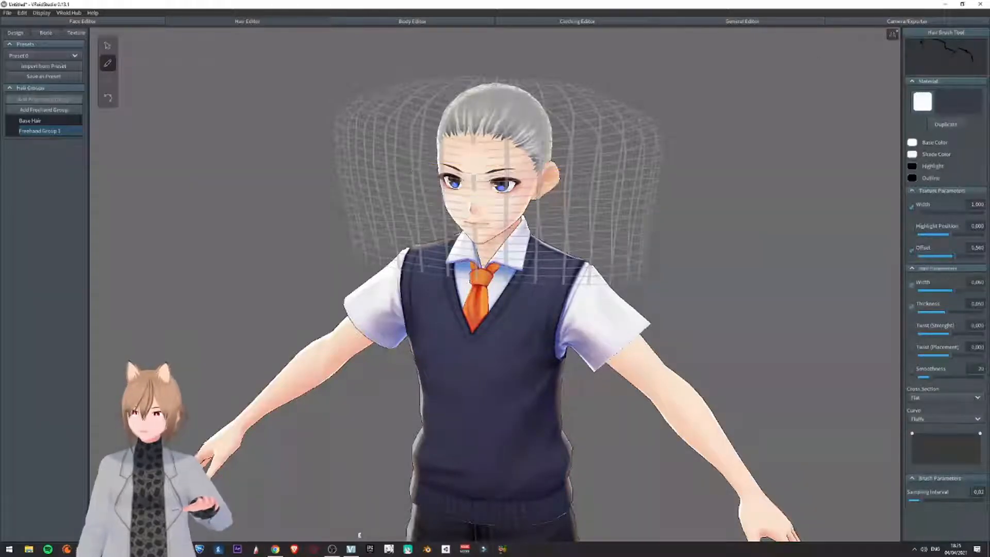
scroll(516, 155, up, 3)
right_drag(423, 152, 457, 151)
drag(428, 152, 532, 158)
key(ctrl+z)
- Draw a short hair strand beside the eye and stretch its end control points across the face to form the glasses
drag(410, 143, 426, 146)
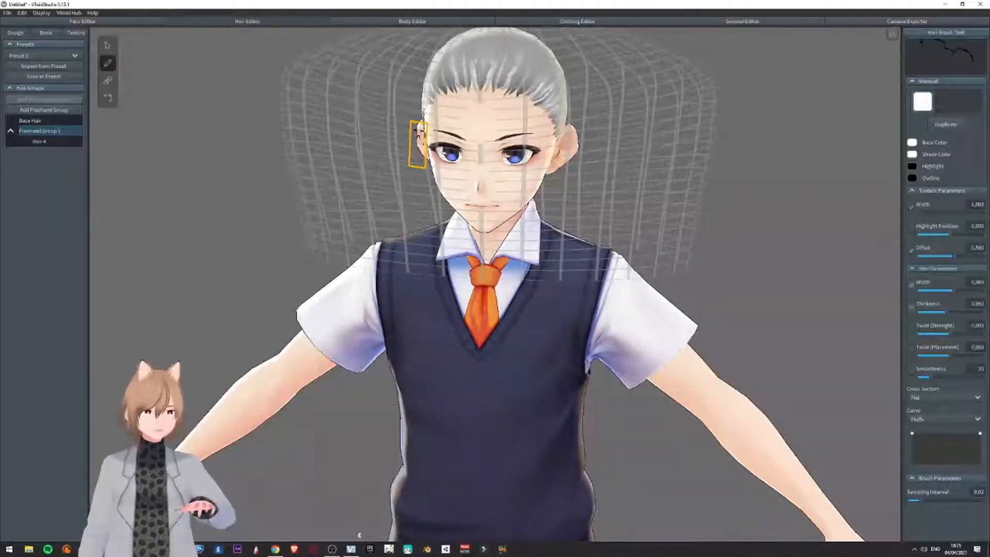
click(109, 98)
scroll(405, 116, up, 3)
drag(404, 104, 581, 118)
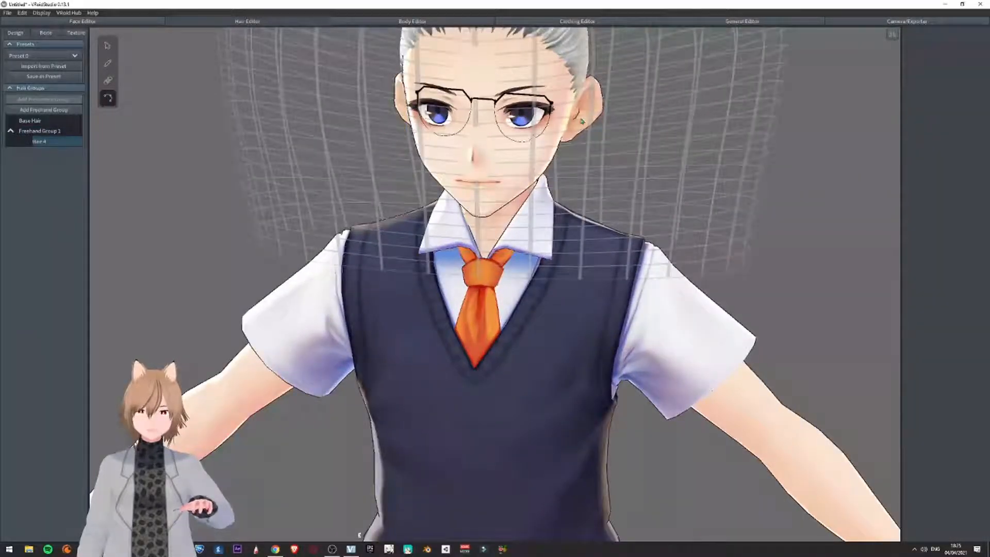
drag(385, 99, 370, 108)
drag(580, 118, 589, 115)
- Fine-tune the glasses strand's two end control points so the frame sits level and centred over the eyes
right_drag(589, 114, 613, 113)
scroll(613, 113, down, 3)
mouse_move(438, 155)
right_down()
mouse_move(424, 157)
mouse_move(447, 156)
right_up()
drag(432, 152, 420, 151)
drag(586, 149, 587, 149)
mouse_move(592, 173)
right_down()
mouse_move(573, 182)
mouse_move(575, 169)
right_up()
drag(401, 140, 403, 142)
drag(569, 142, 573, 141)
mouse_move(546, 173)
right_down()
mouse_move(527, 181)
mouse_move(550, 174)
right_up()
- Examine the glasses' fit on the face up close and from different angles, with the strand deselected and selected
click(626, 230)
mouse_move(625, 230)
right_down()
mouse_move(671, 233)
mouse_move(620, 230)
right_up()
scroll(465, 200, up, 4)
middle_drag(488, 172, 480, 207)
right_drag(480, 206, 480, 215)
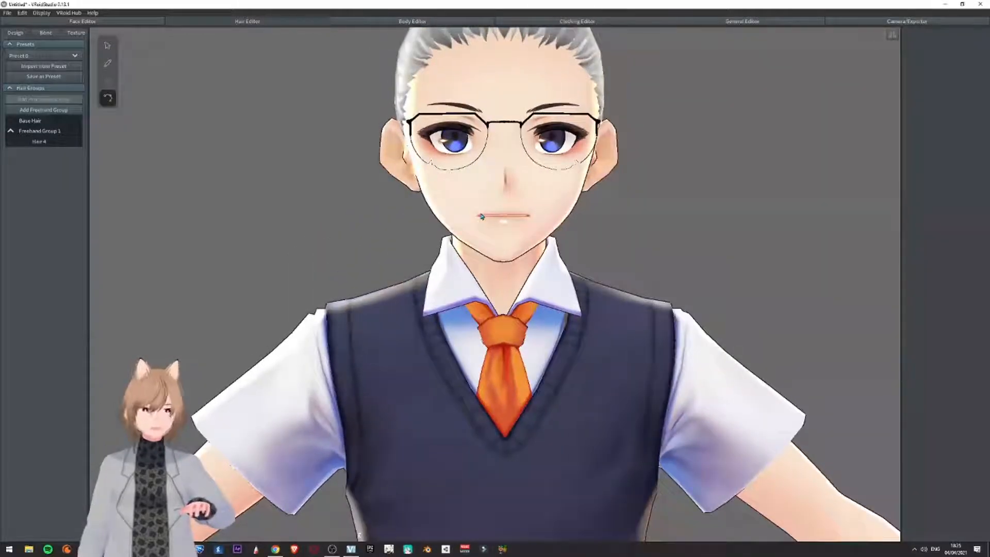
scroll(516, 180, up, 2)
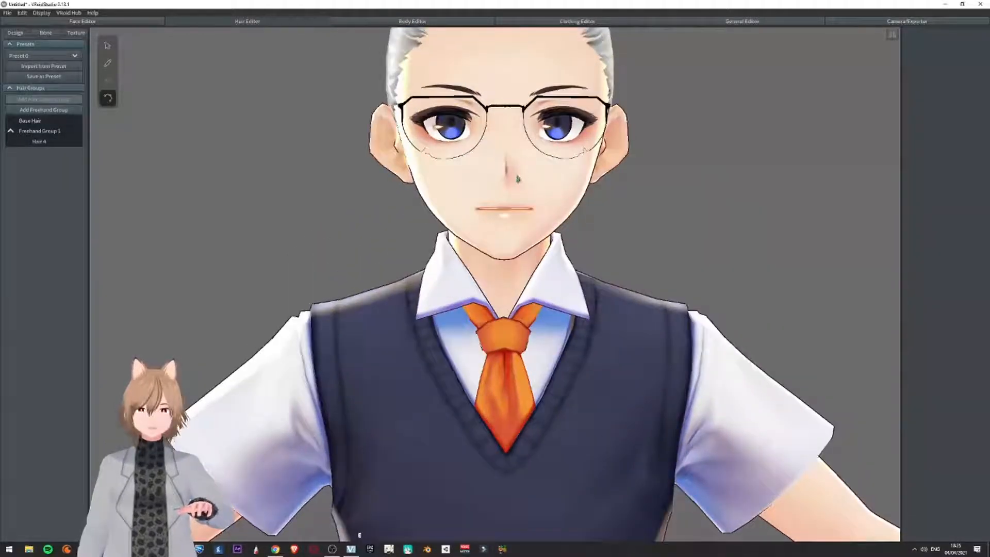
scroll(444, 216, down, 2)
right_drag(514, 214, 507, 248)
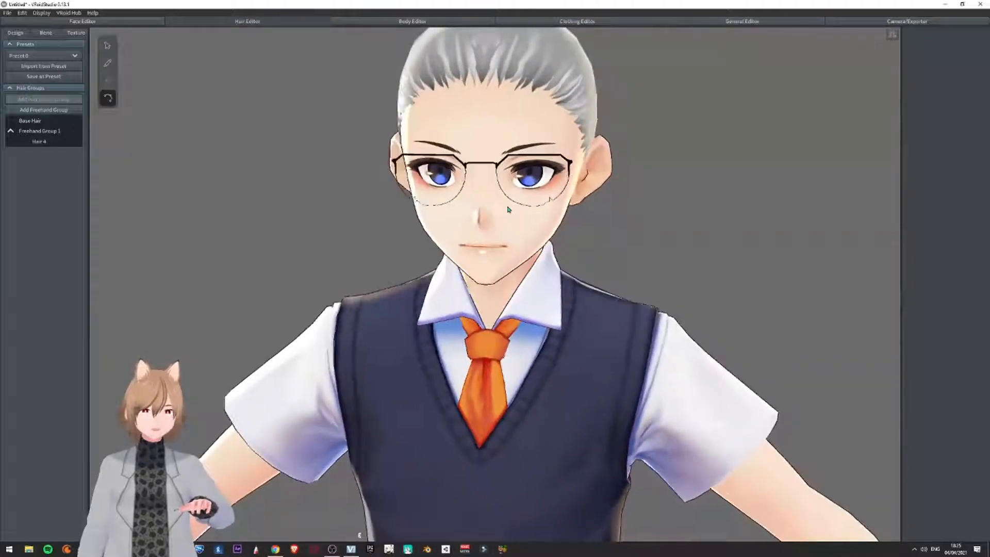
click(38, 141)
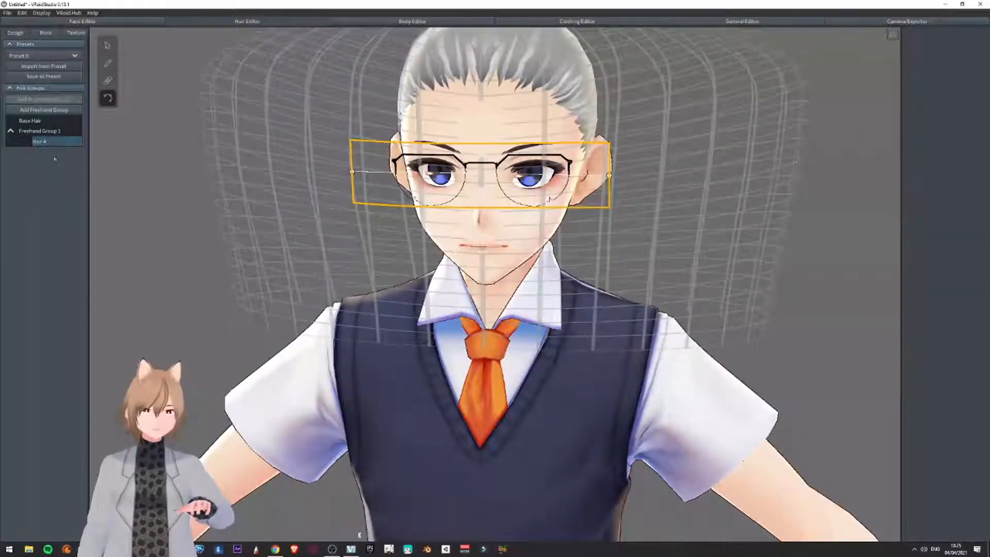
scroll(286, 237, down, 3)
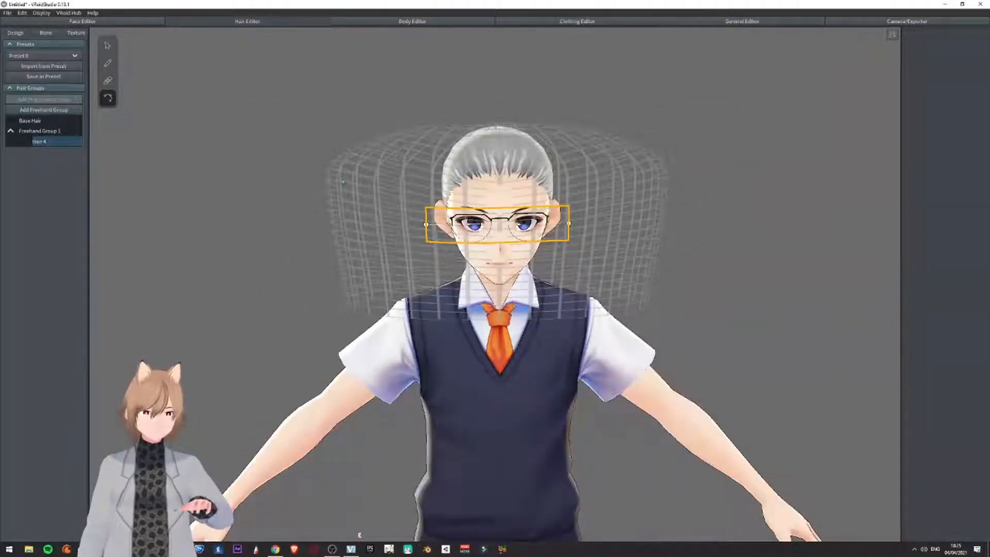
scroll(498, 259, up, 2)
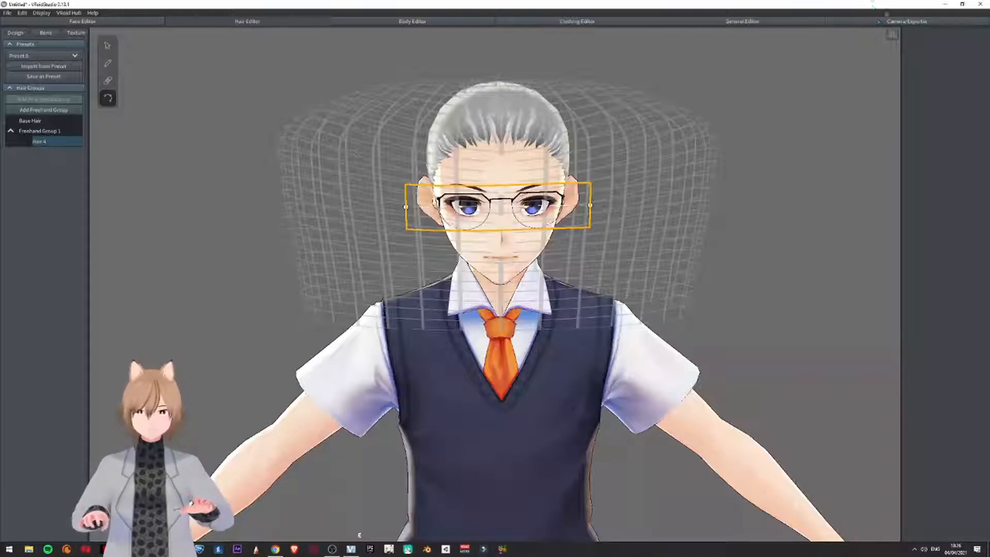
- Start the avatar's VRM export, entering lunette as the avatar name and filling in the author's name
click(907, 21)
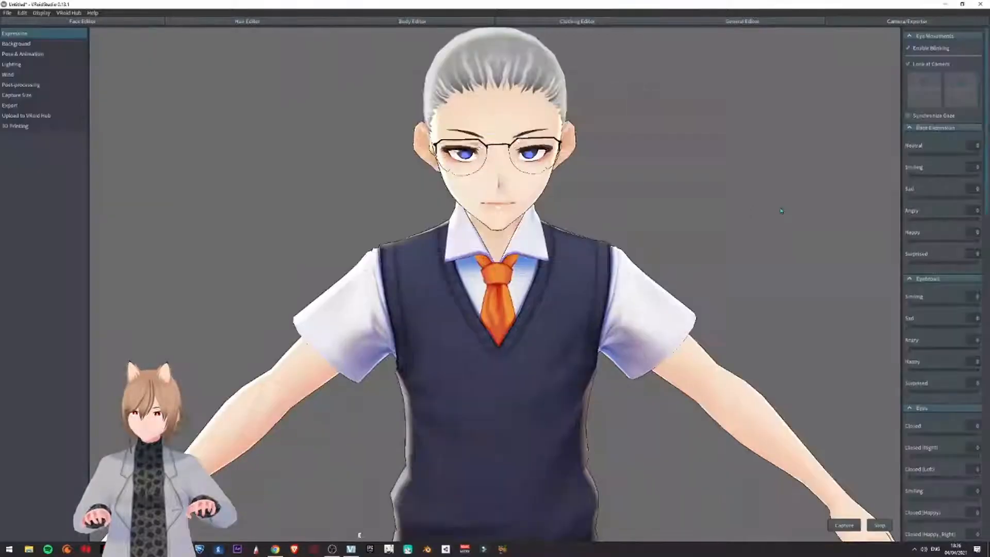
click(51, 106)
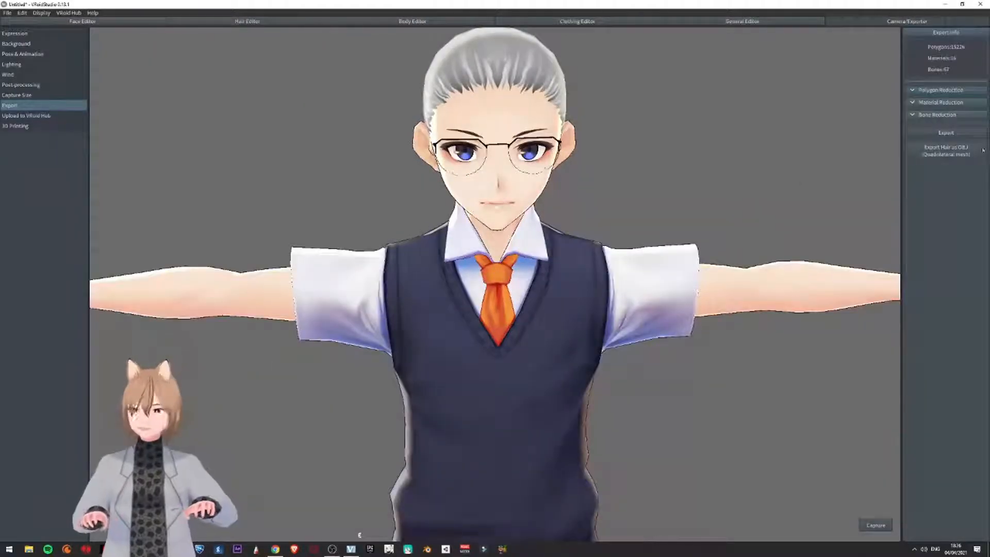
click(947, 133)
click(453, 201)
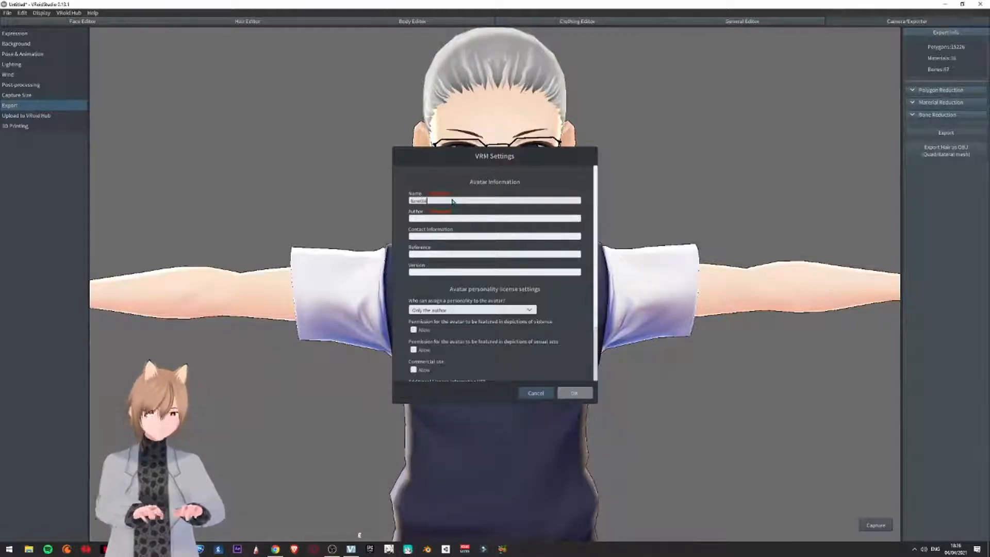
click(456, 221)
text(yaz)
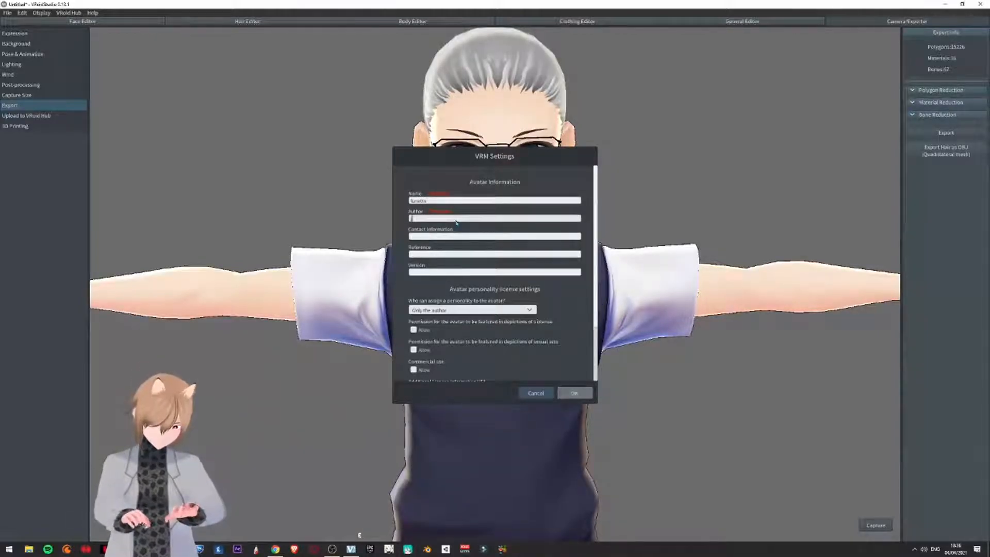
- Accept the VRM settings and save the export in the tuto 5 folder under the file name lunett
click(575, 393)
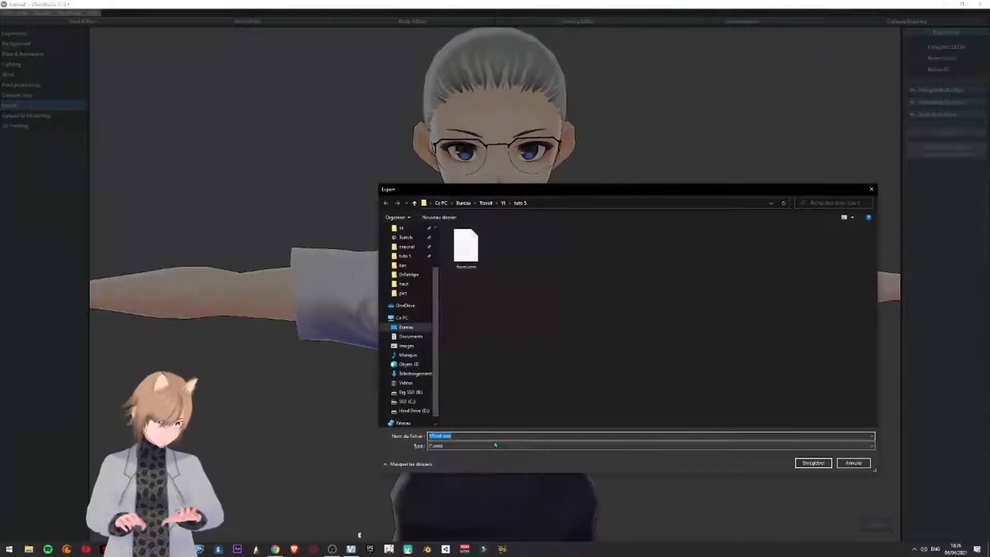
text(lunett)
key(Return)
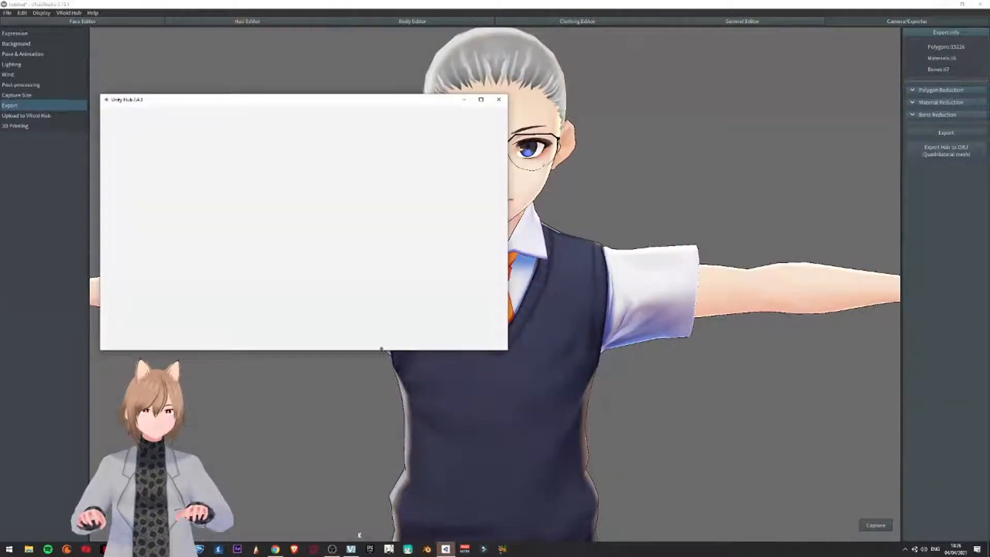
- Switch to Unity Hub and create a new 3D project named tuto5 with Unity version 2019.4.16f1
drag(298, 106, 447, 126)
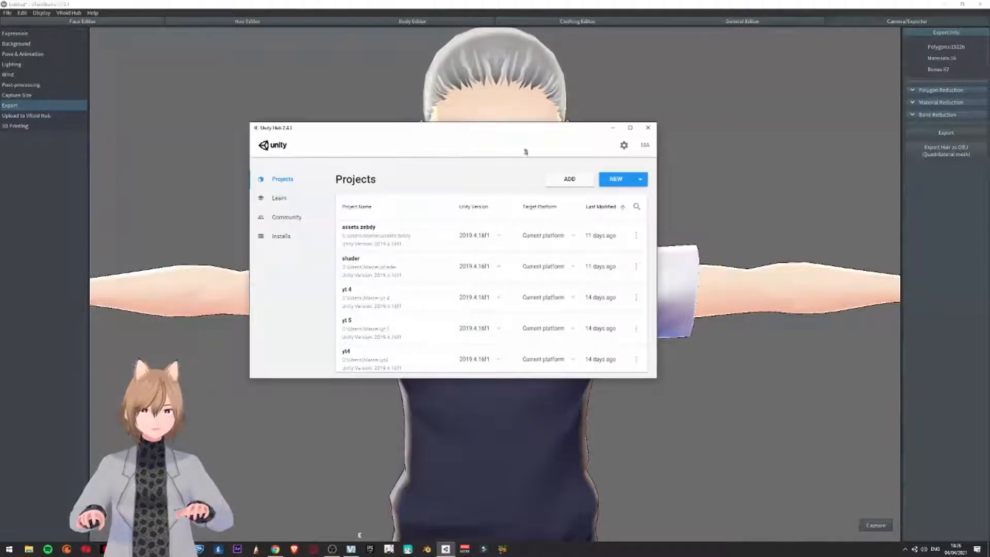
click(642, 179)
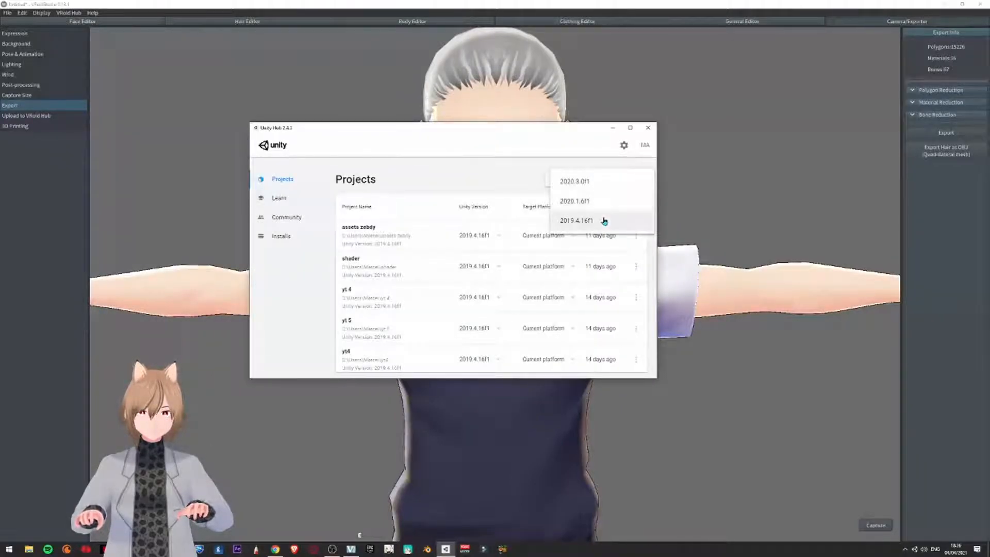
click(605, 221)
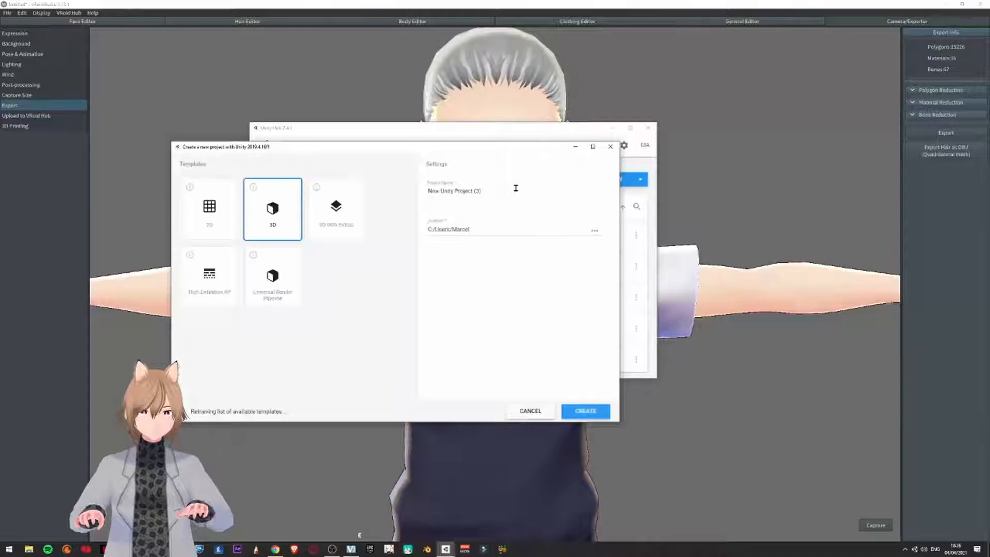
text(tu)
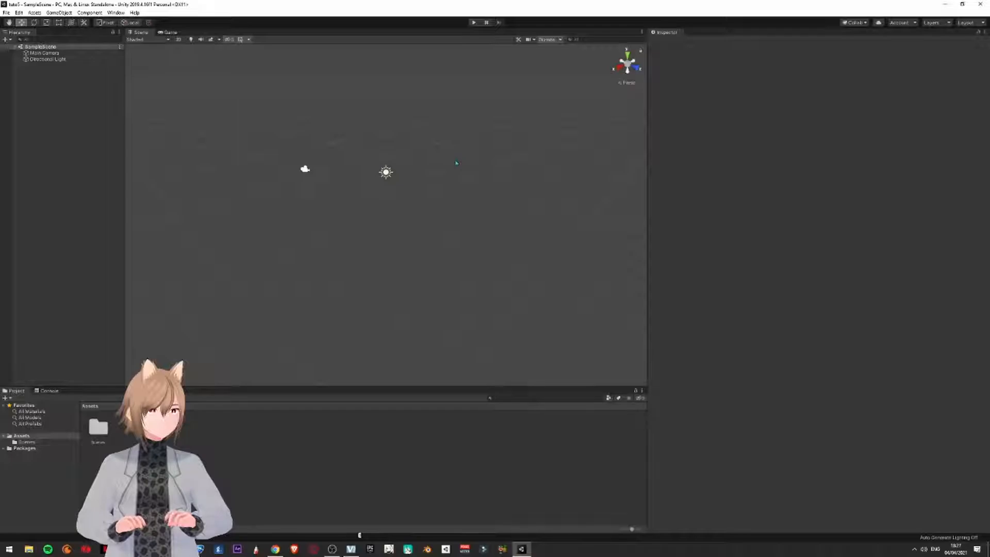
- Import the complete UniVRM-0.61.1 custom package from the Downloads folder into the project
click(7, 12)
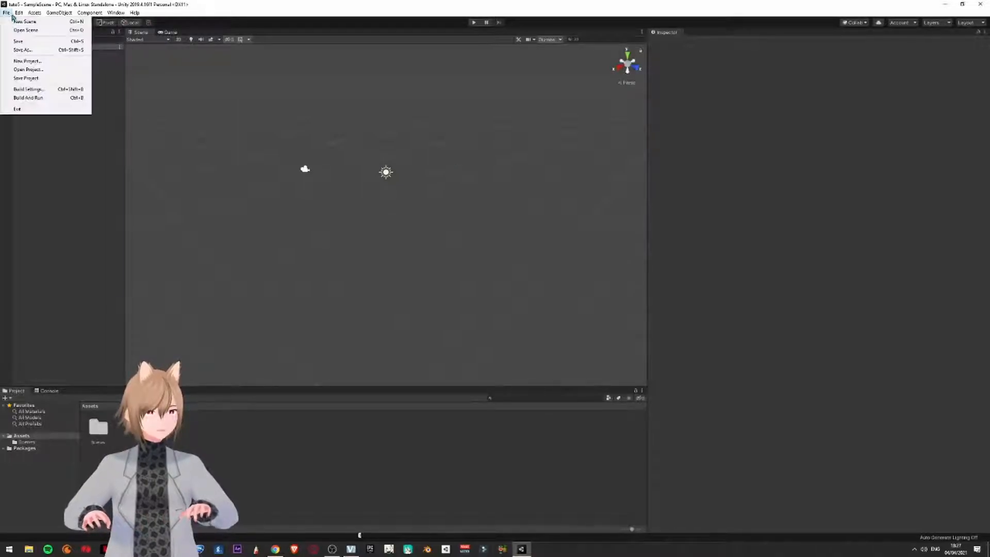
click(35, 12)
click(34, 13)
mouse_move(129, 107)
click(170, 106)
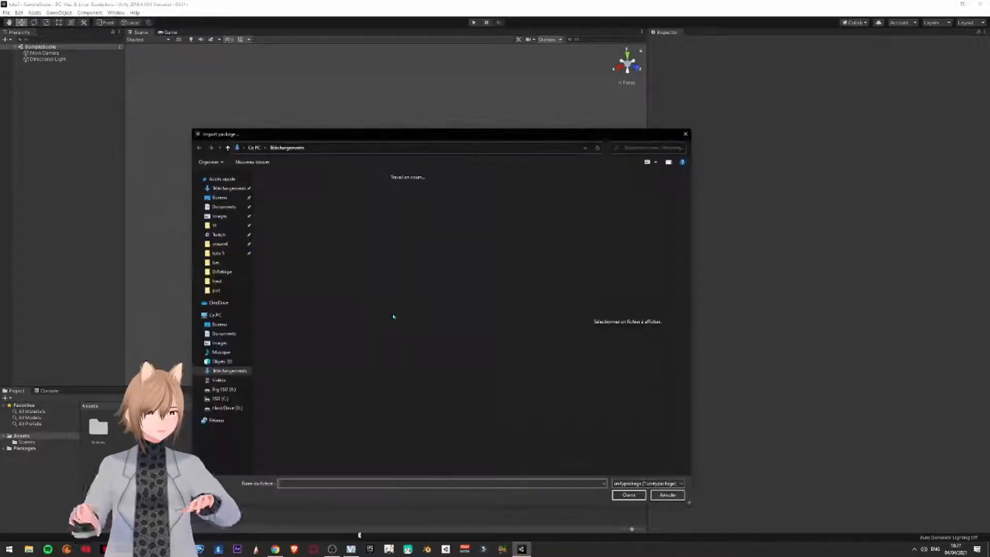
click(227, 189)
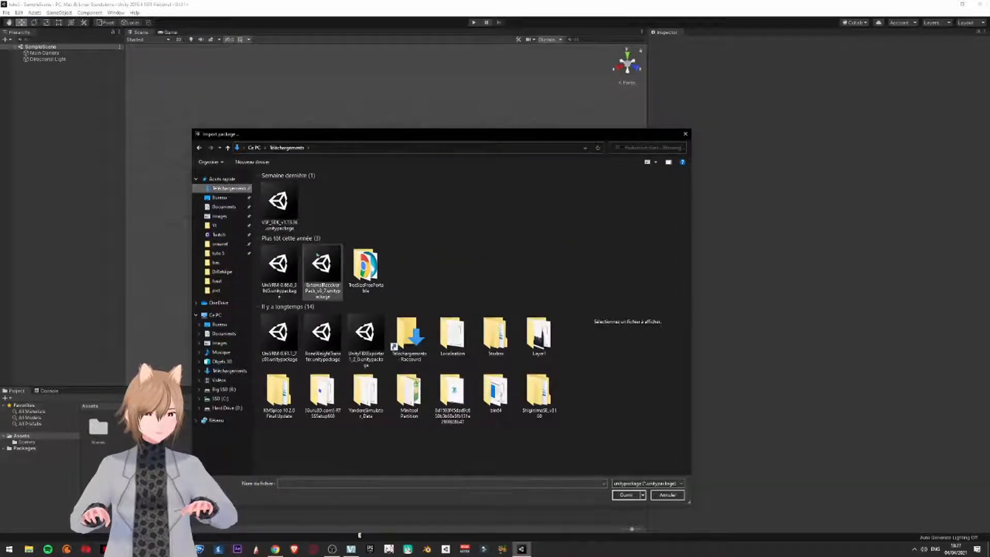
click(278, 268)
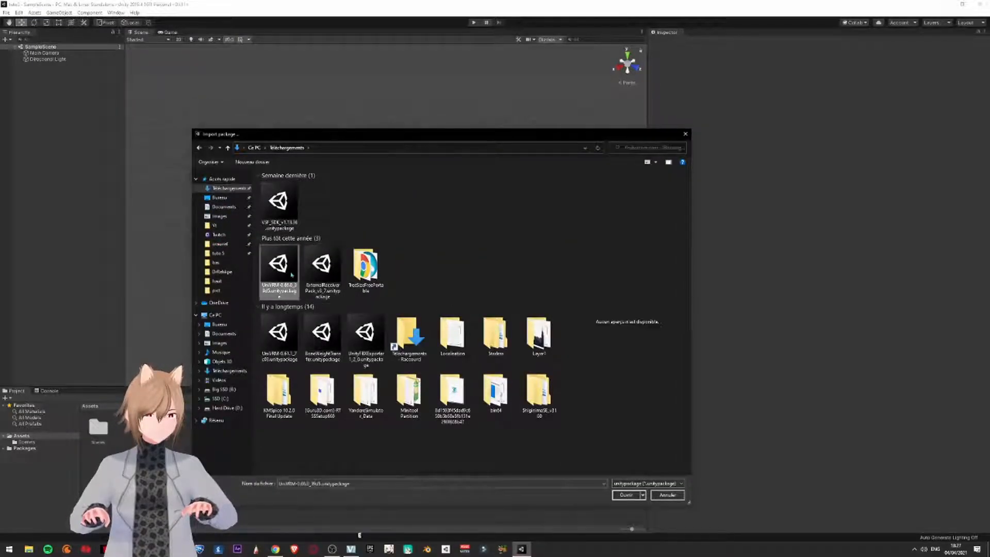
double_click(287, 336)
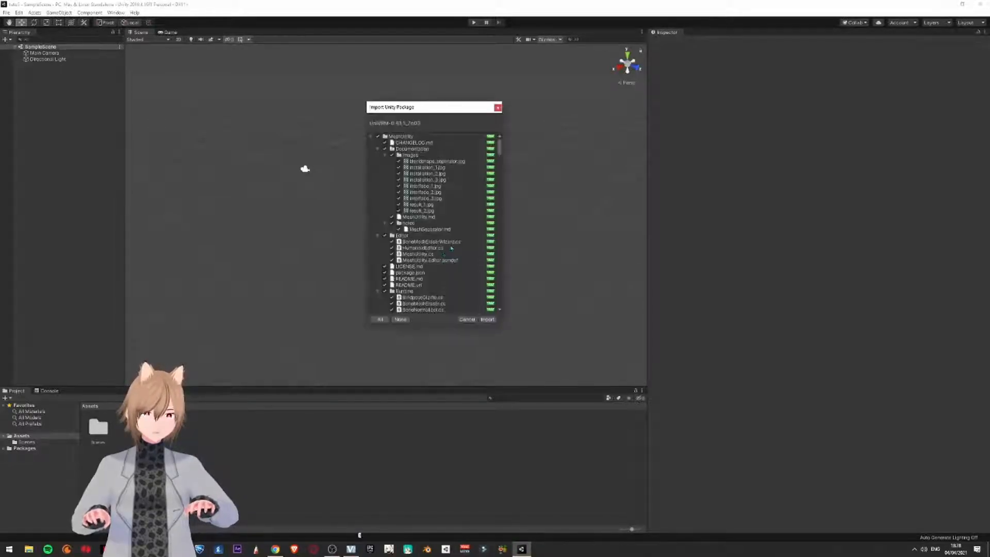
click(488, 321)
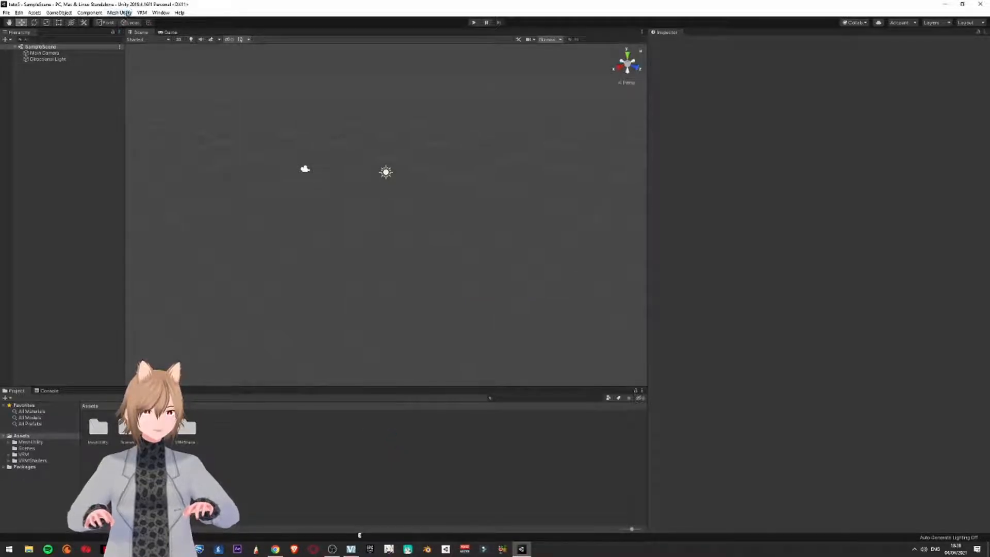
- Import the exported VRM avatar from the tuto 5 folder with UniVRM and save its prefab in the project's Assets folder
click(142, 12)
mouse_move(163, 41)
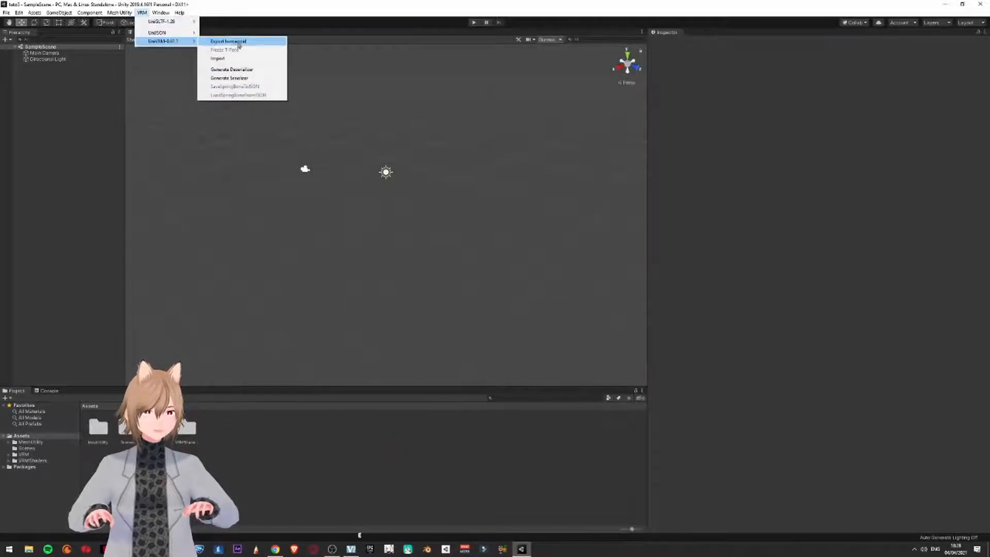
click(222, 59)
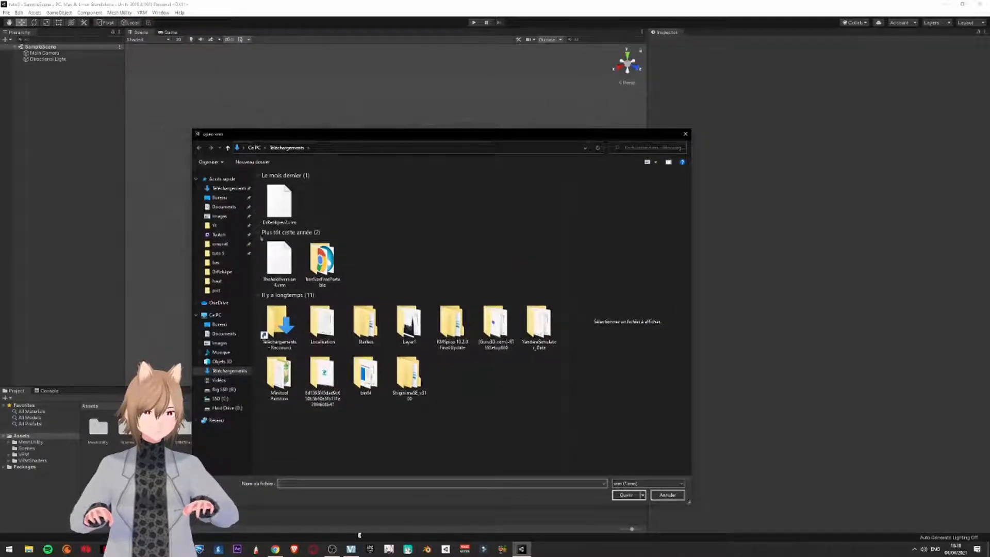
click(218, 254)
double_click(330, 195)
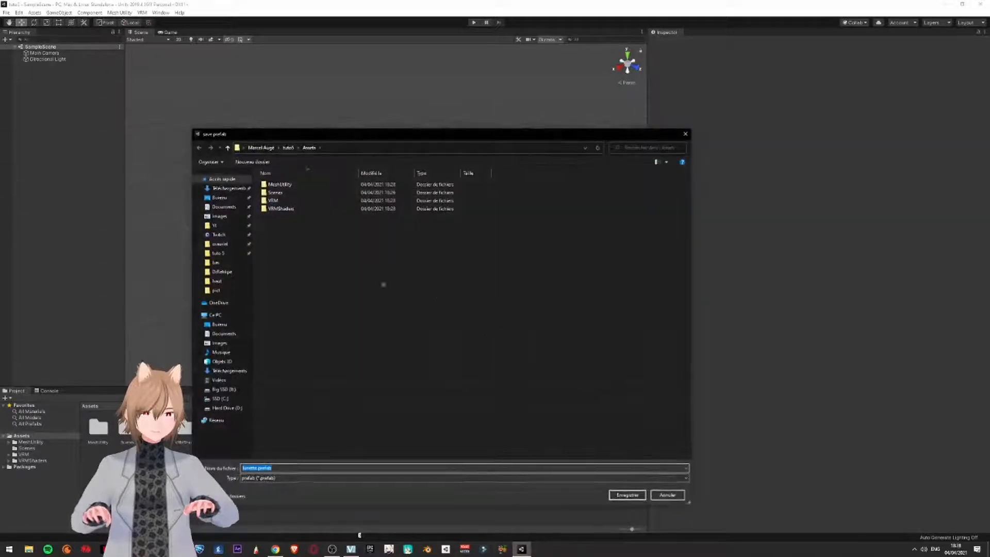
click(627, 494)
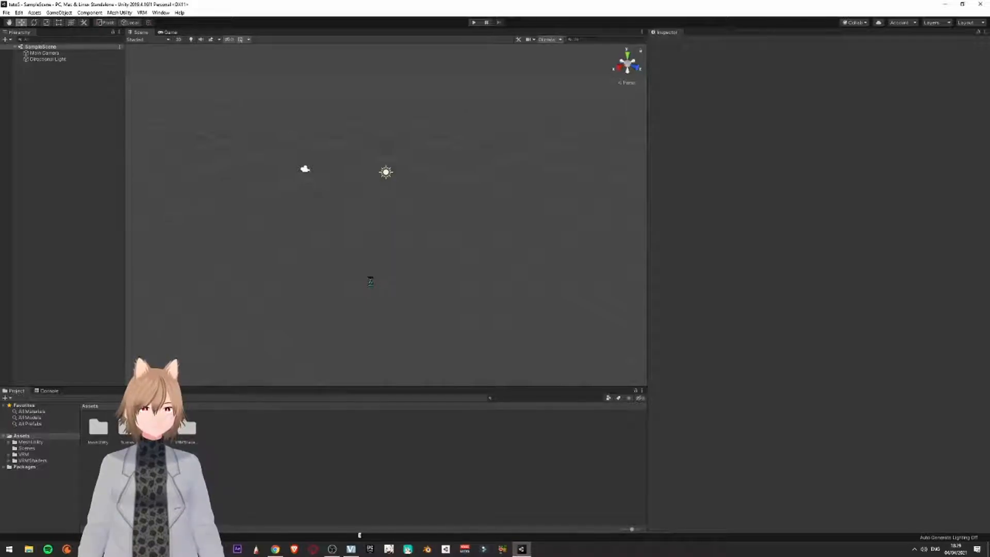
- Place the lunette prefab in SampleScene and frame the avatar from the front
click(422, 428)
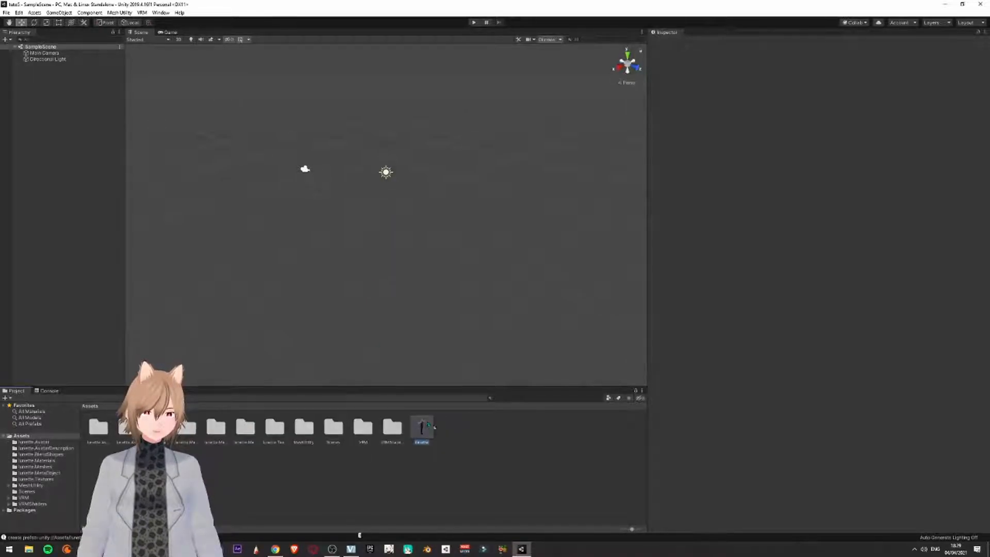
drag(95, 183, 37, 66)
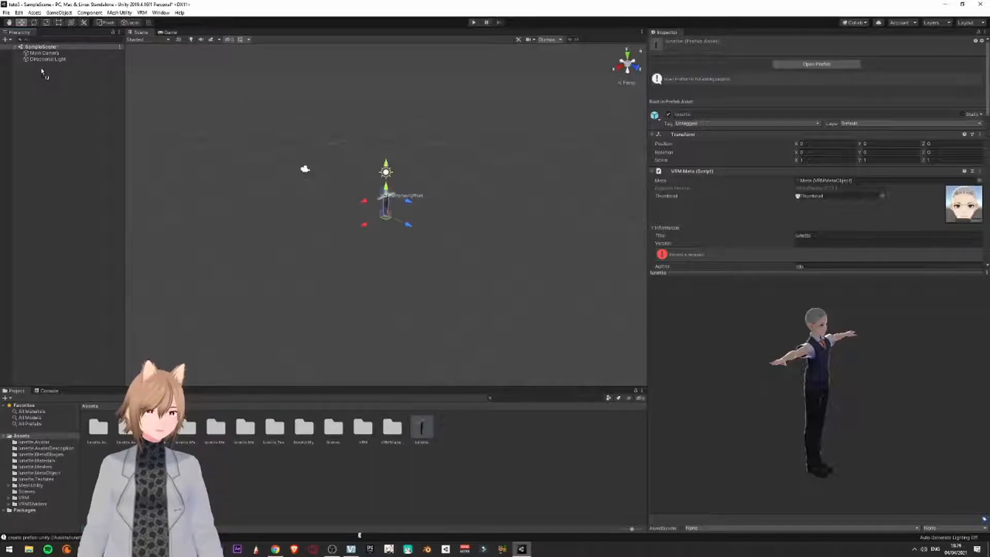
alt+drag(388, 258, 206, 205)
scroll(467, 263, up, 4)
mouse_move(506, 249)
middle_down()
mouse_move(544, 314)
mouse_move(515, 232)
middle_up()
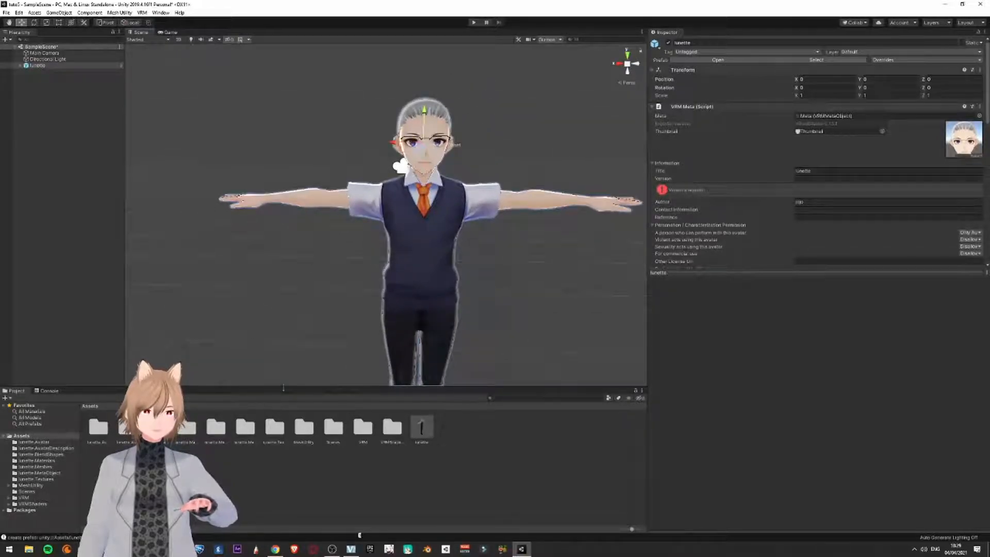
- Make the glasses material F00_000_Hair_00_HAIR invisible by setting its lit colour to white with fully transparent alpha
click(51, 479)
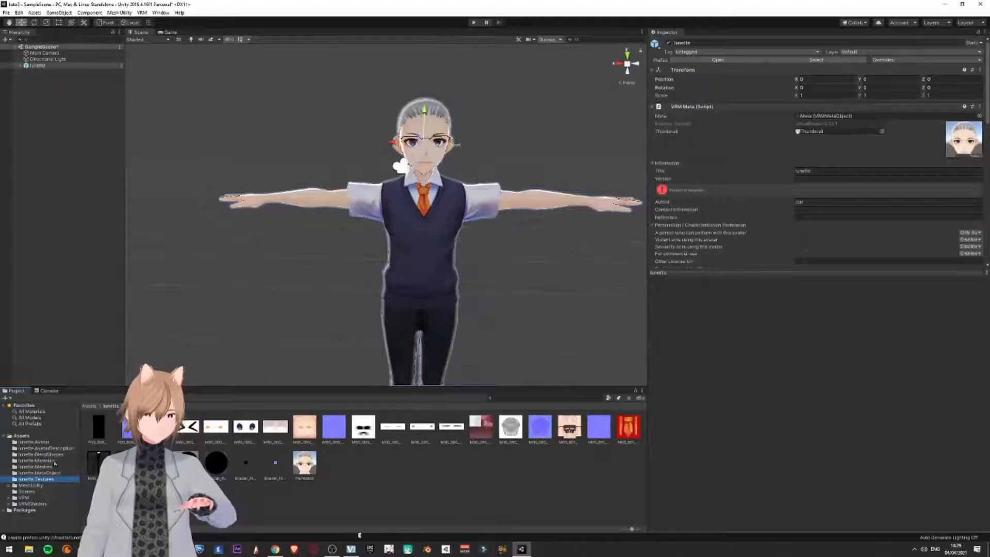
click(41, 461)
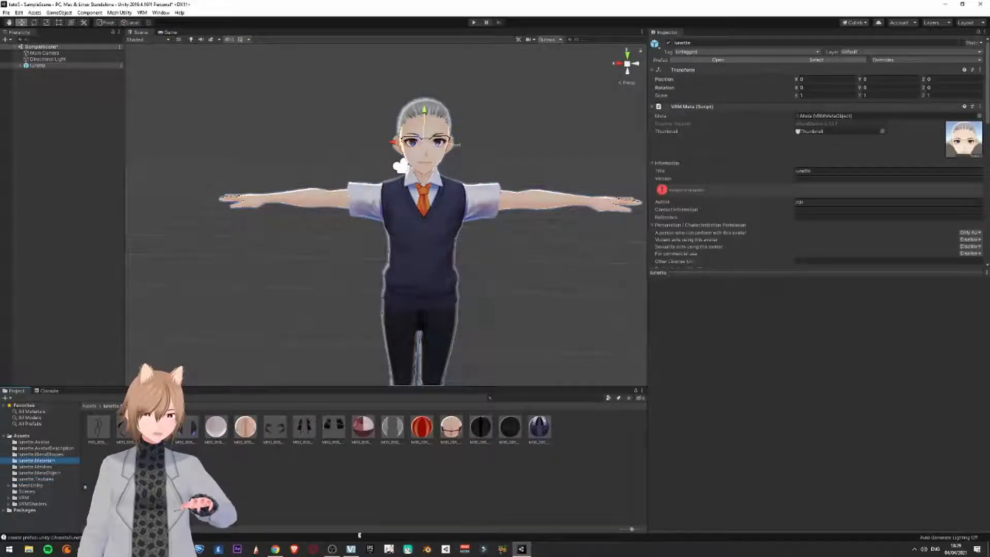
click(98, 428)
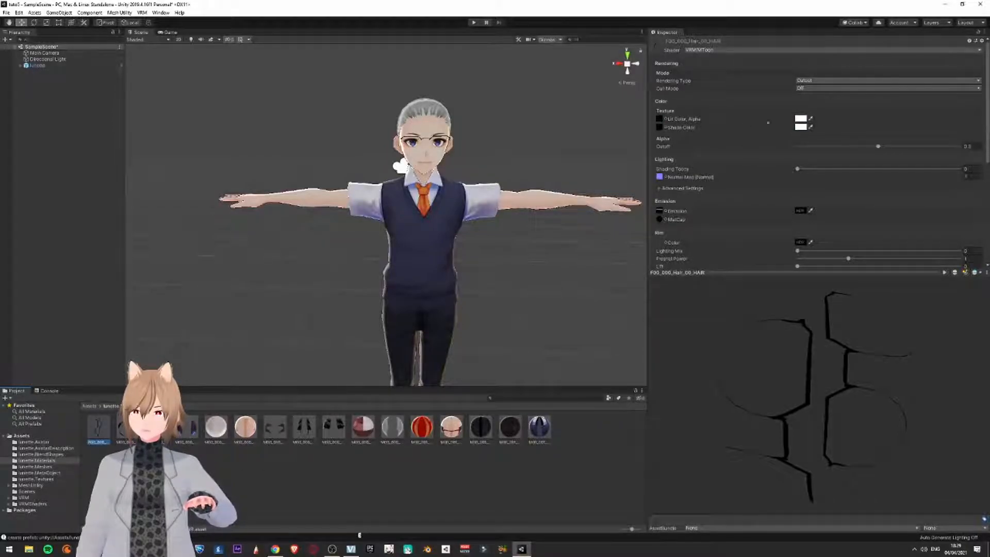
click(802, 119)
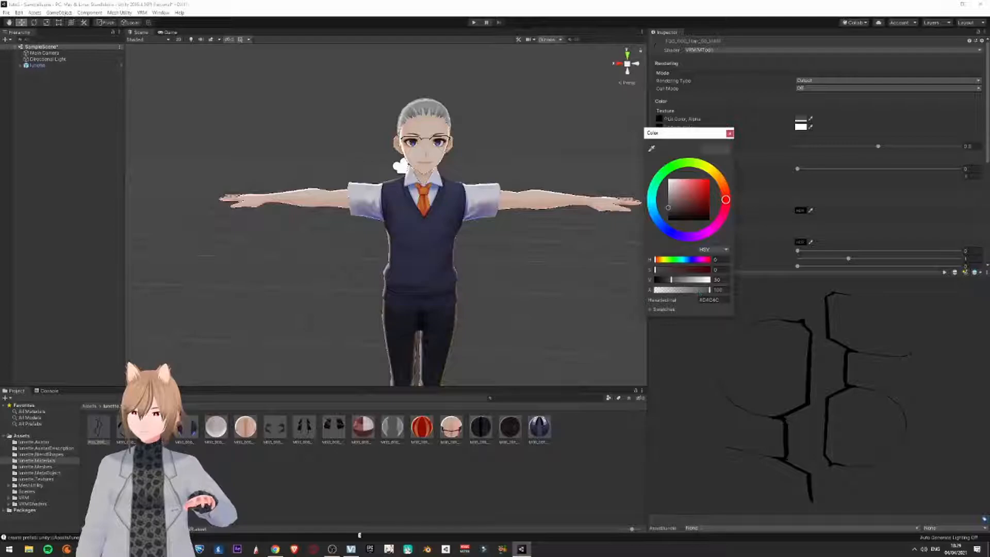
click(669, 179)
drag(708, 291, 612, 291)
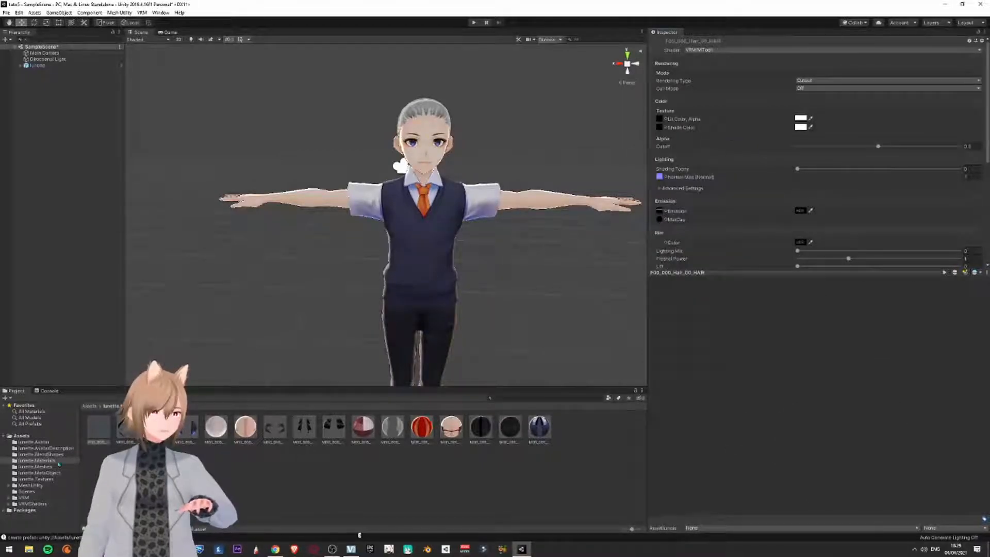
- Add a new BlendShape clip named lunette to the avatar's lunette.BlendShapes folder
click(41, 455)
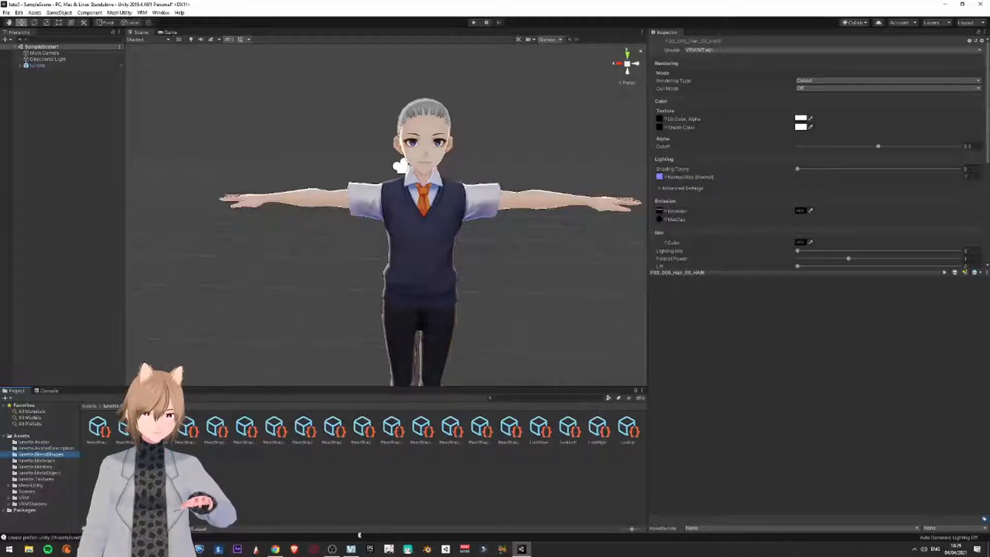
click(157, 428)
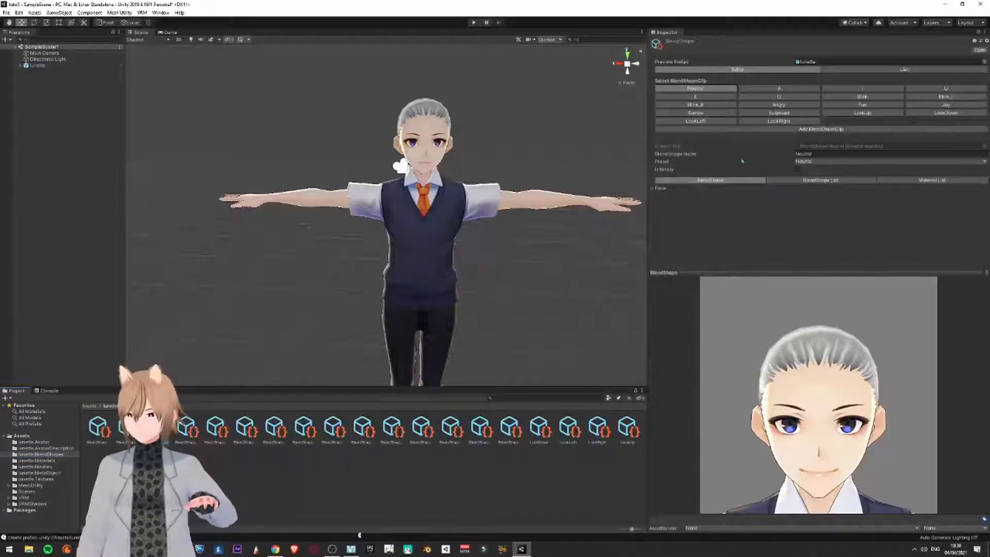
click(844, 130)
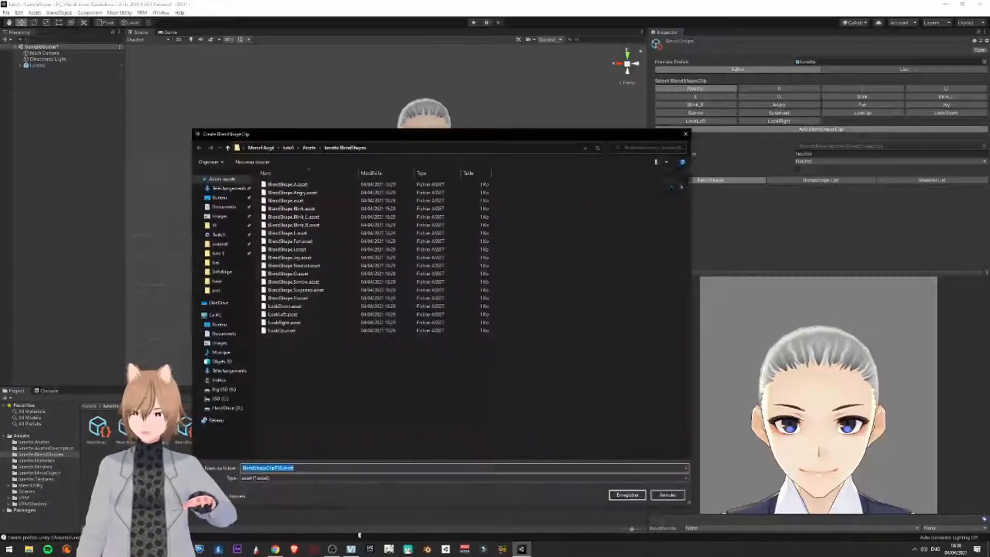
text(lunette)
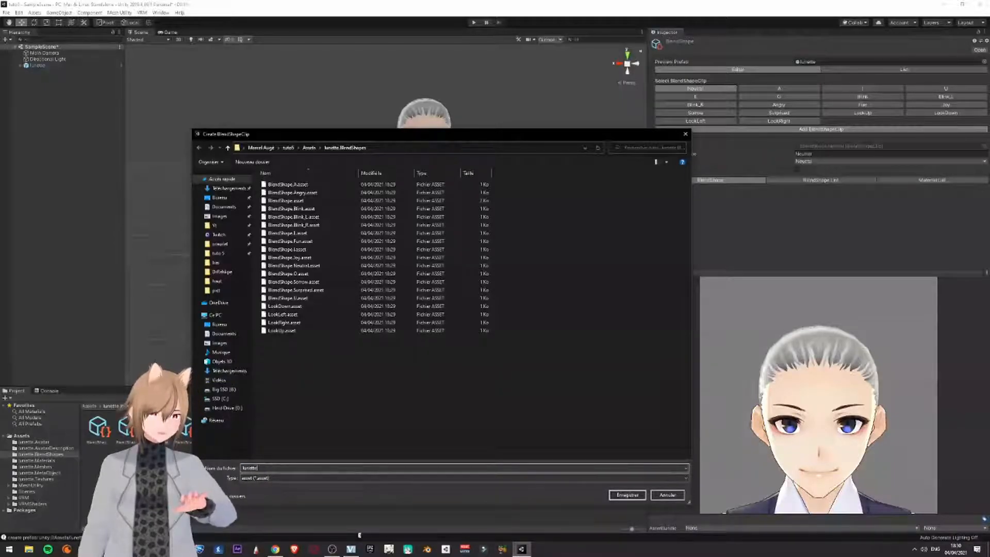
key(Return)
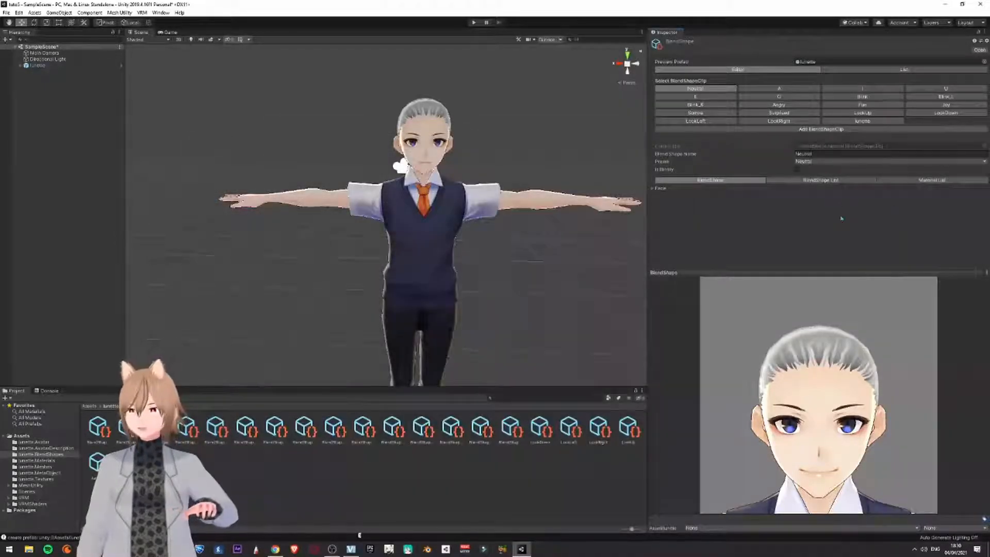
- Add a material entry to the lunette clip that targets the _Color property of F00_000_Hair_00_HAIR
click(876, 122)
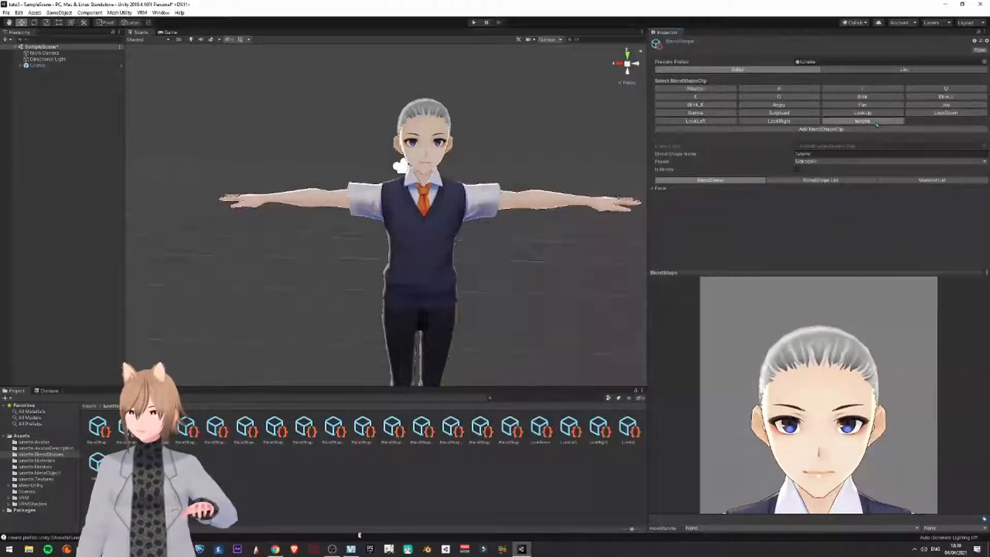
click(932, 180)
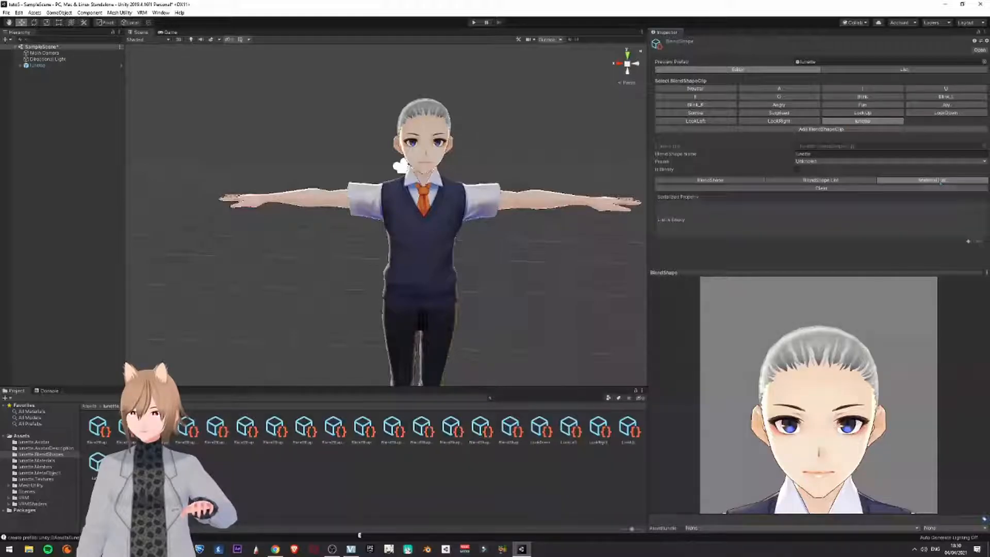
click(968, 242)
click(767, 206)
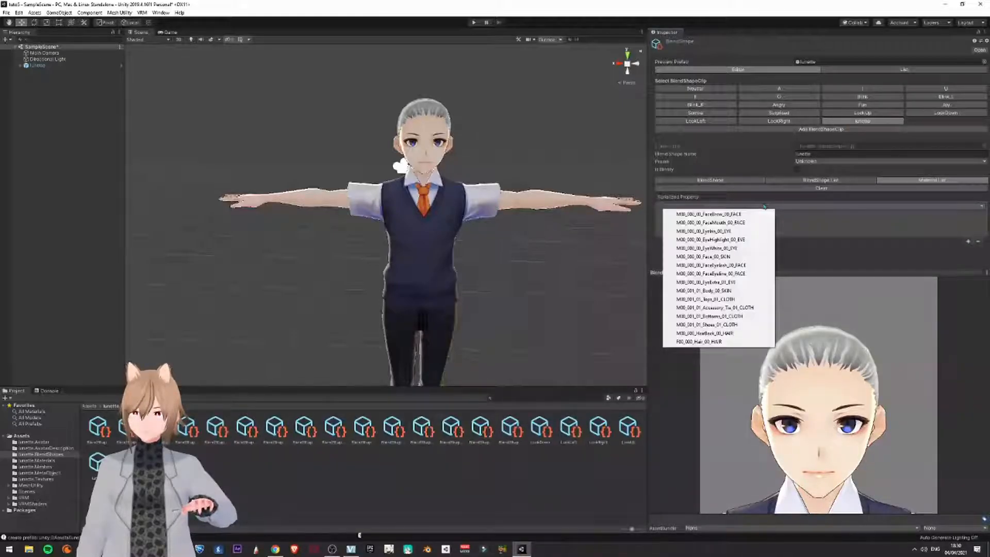
click(724, 342)
click(733, 212)
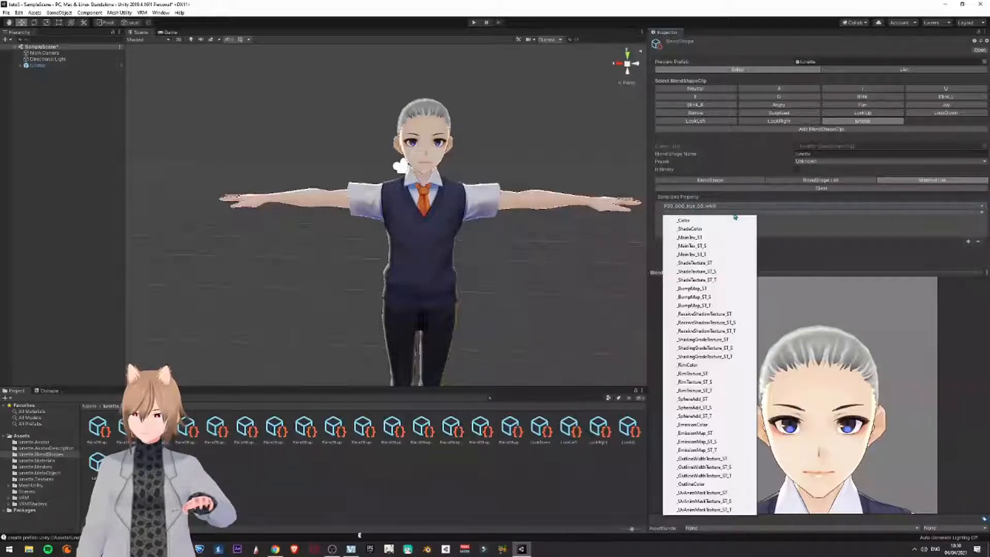
click(709, 221)
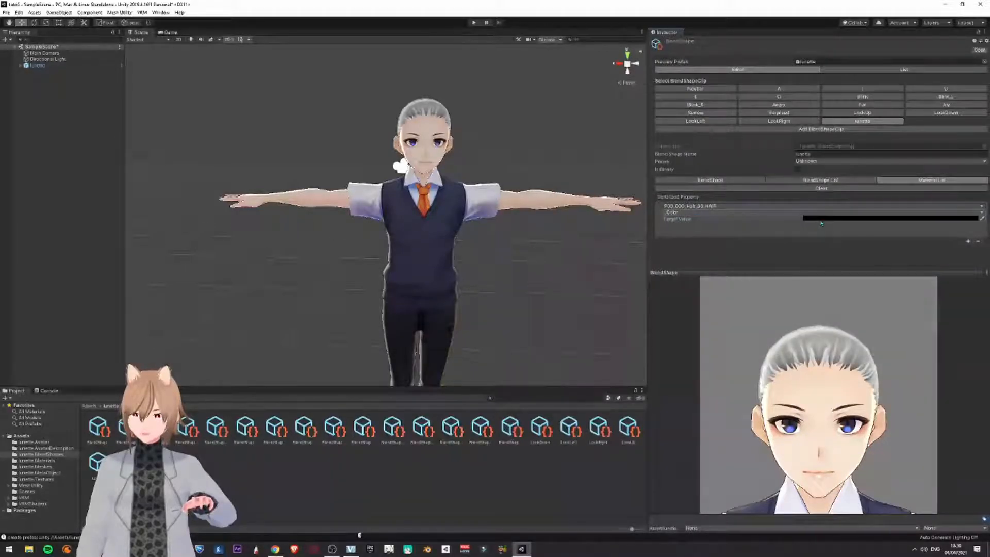
- Set the entry's target colour to white (FFFFFF) with alpha 100, and compare the lunette clip with LookRight in the preview
click(890, 217)
drag(671, 227, 641, 156)
drag(658, 290, 712, 290)
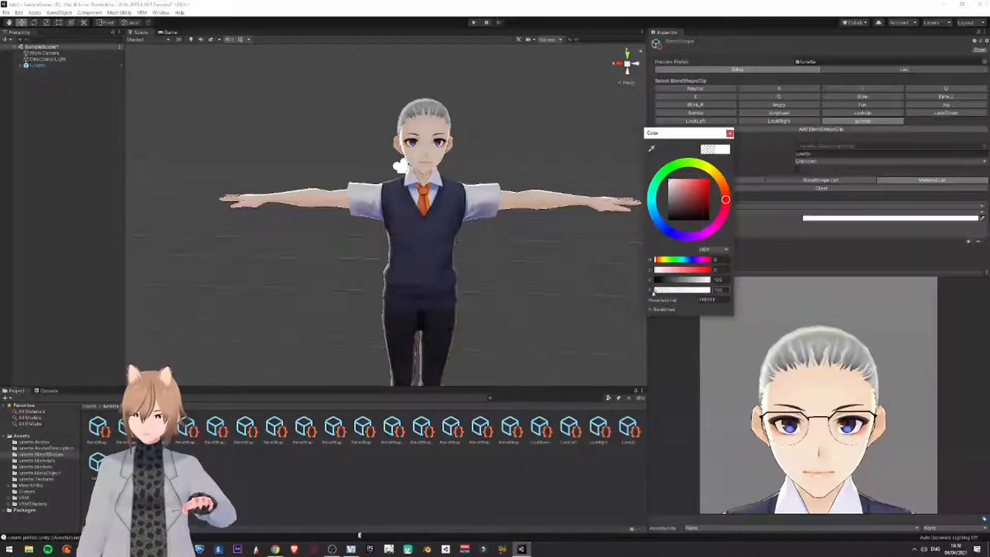
click(765, 198)
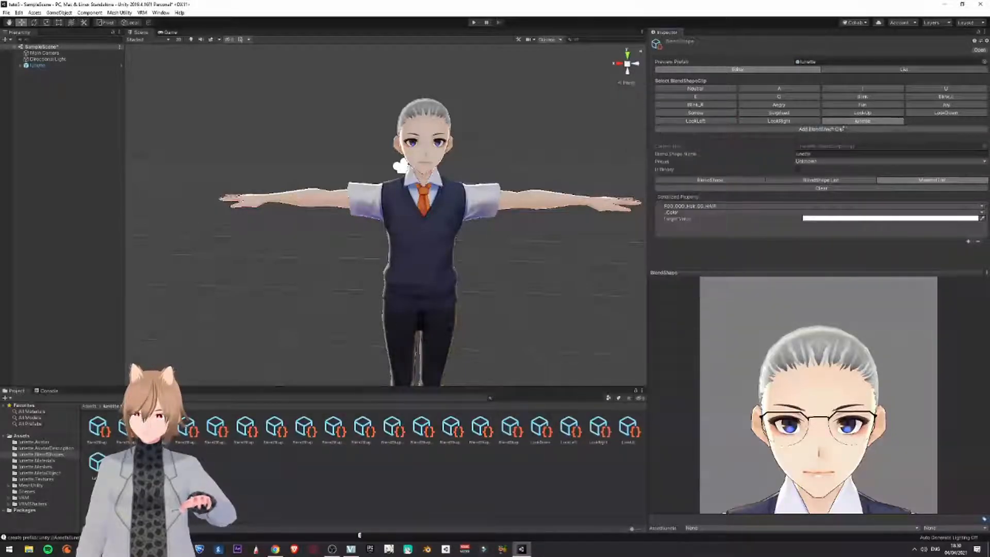
click(779, 121)
click(837, 123)
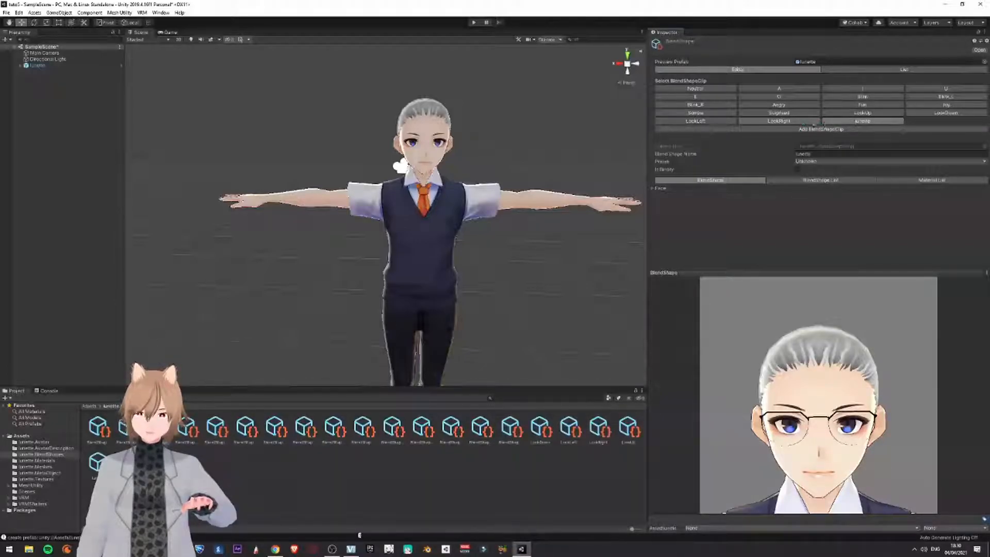
- Compare the LookRight clip with the lunette clip in the BlendShape preview
click(799, 122)
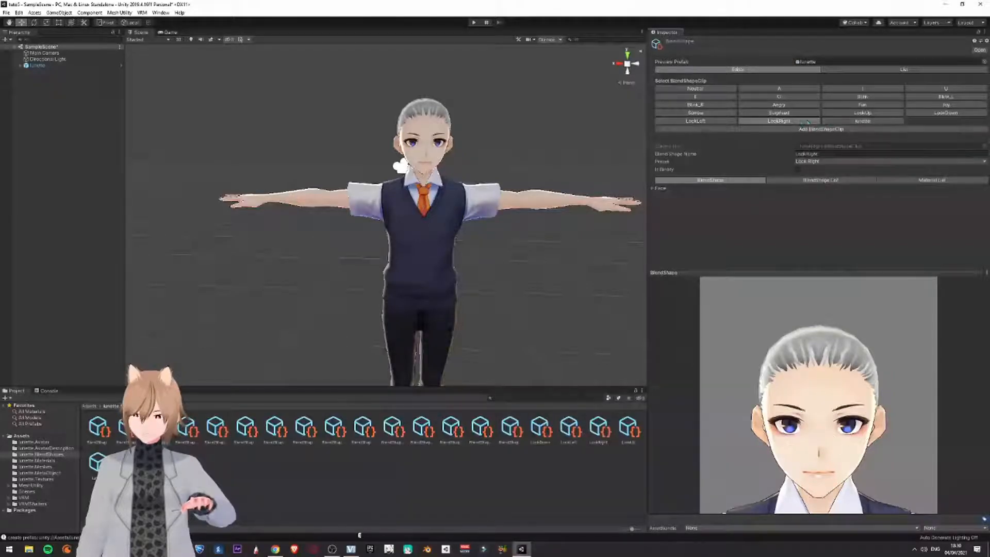
click(841, 122)
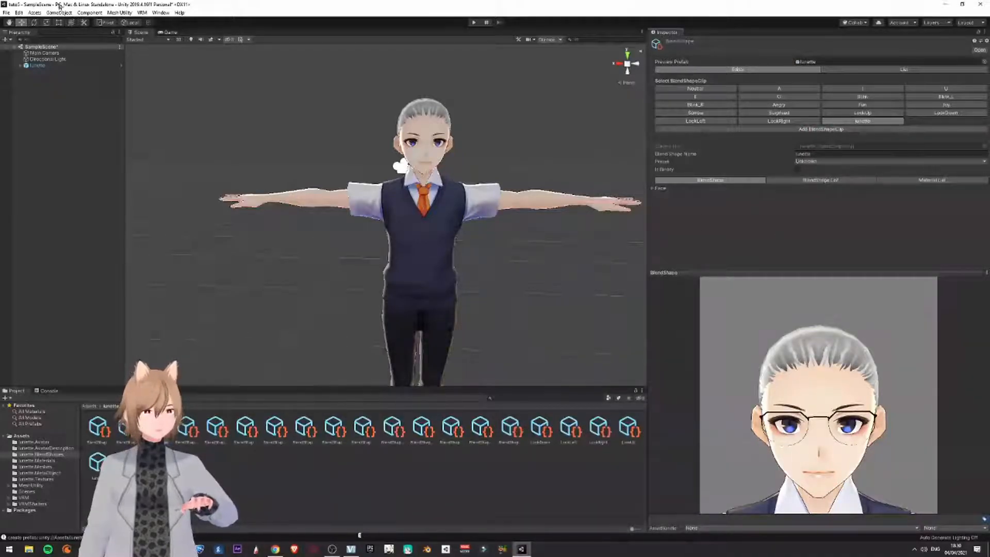
- Open the UniVRM exporter for the lunette avatar and set its version to 1
click(141, 13)
click(63, 67)
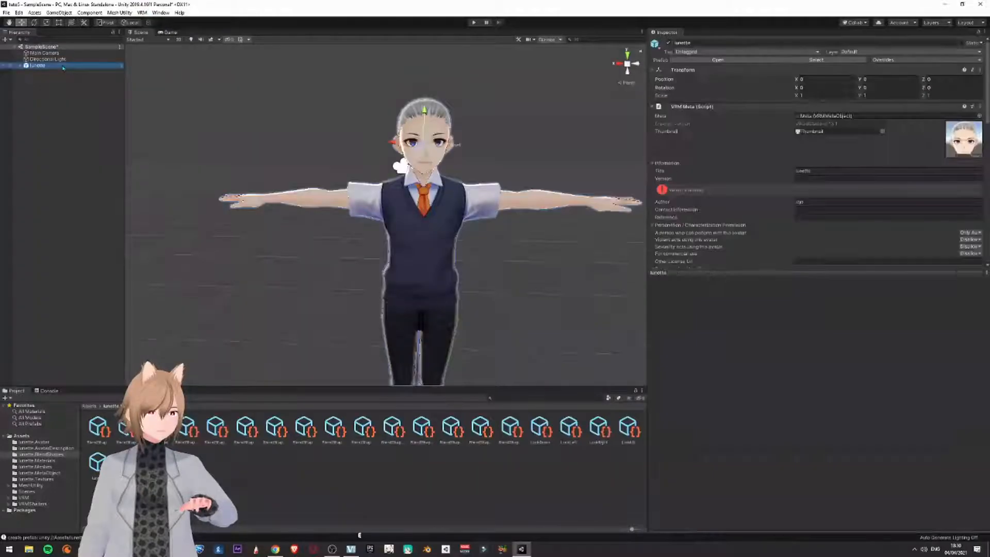
click(143, 12)
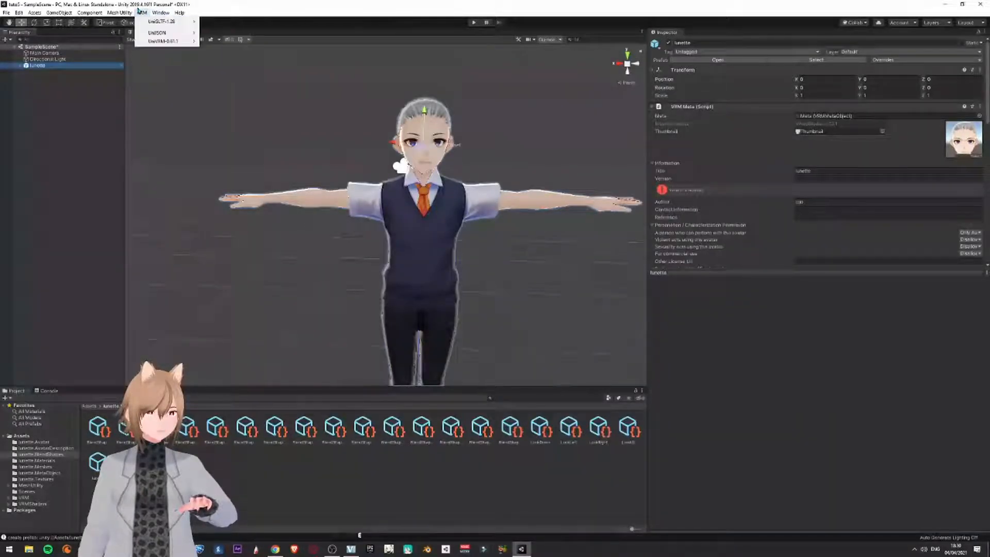
mouse_move(161, 41)
click(230, 41)
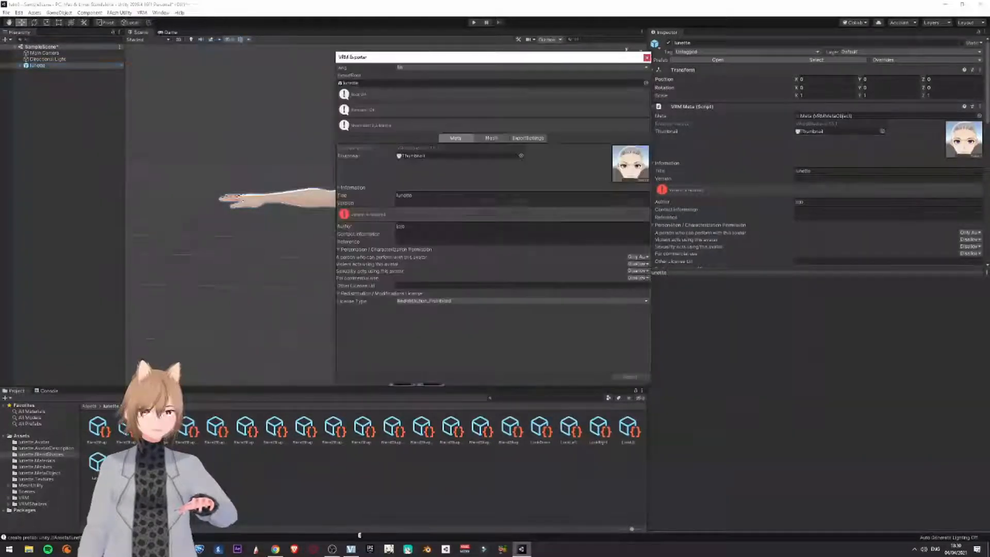
click(427, 203)
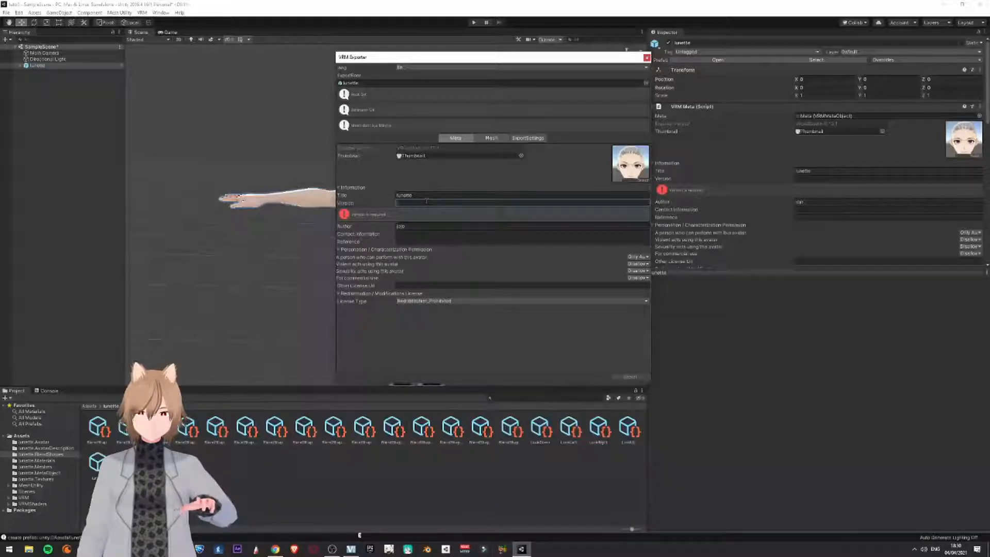
text(1)
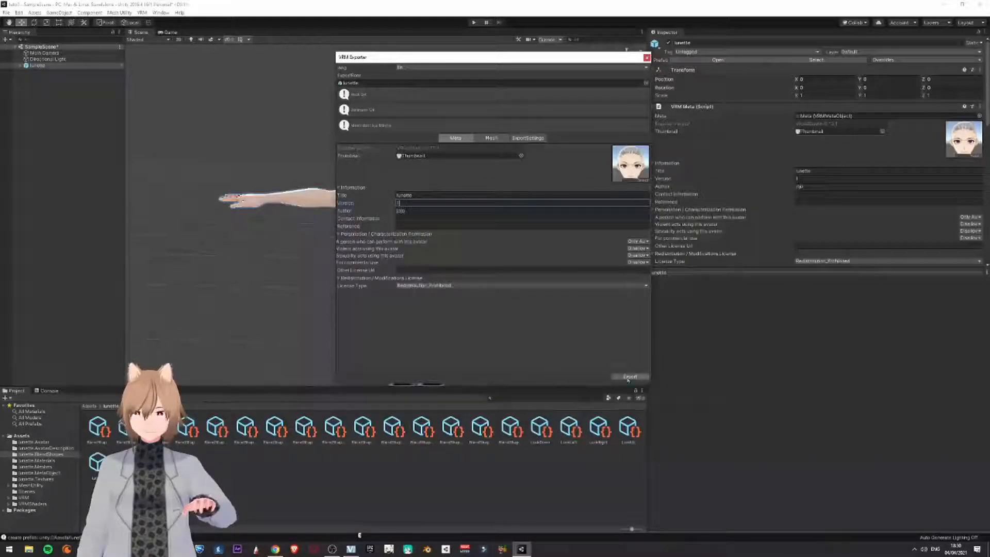
- Export the avatar as lunette.vrm into the tuto 5 folder
click(630, 377)
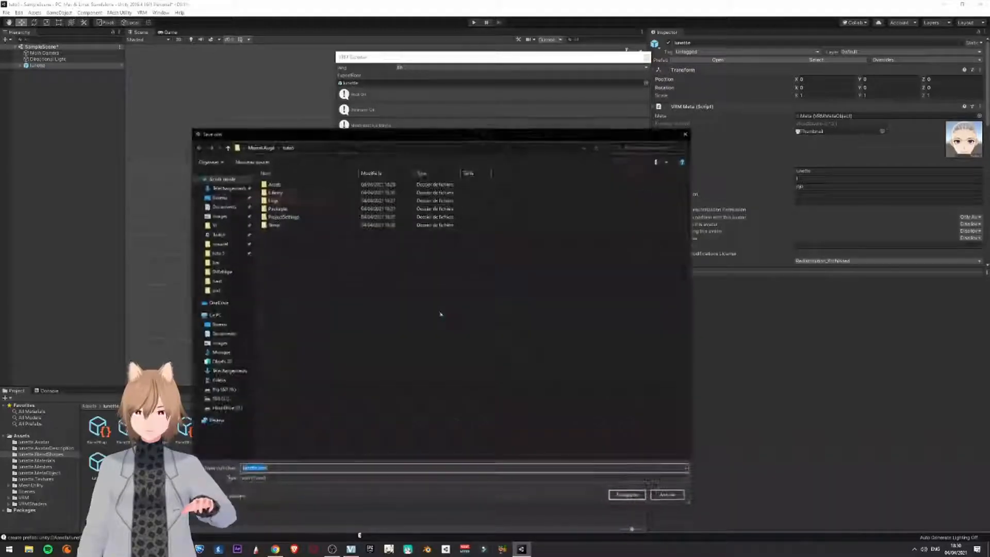
click(217, 253)
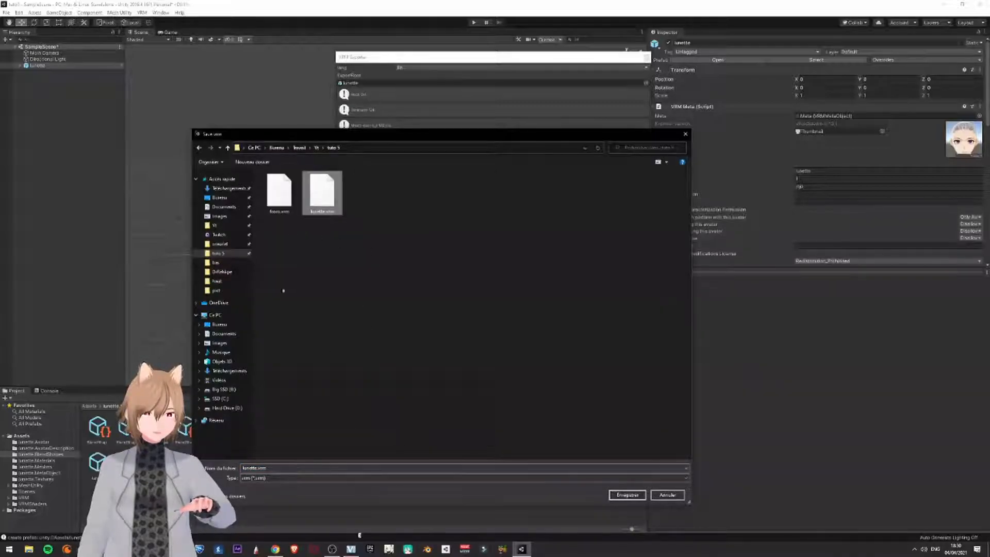
double_click(256, 468)
click(256, 469)
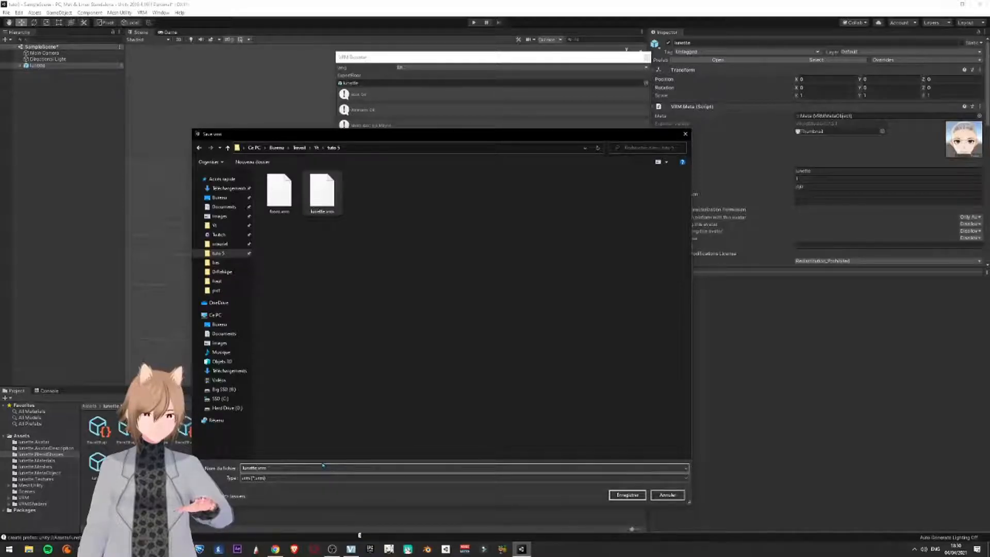
key(Return)
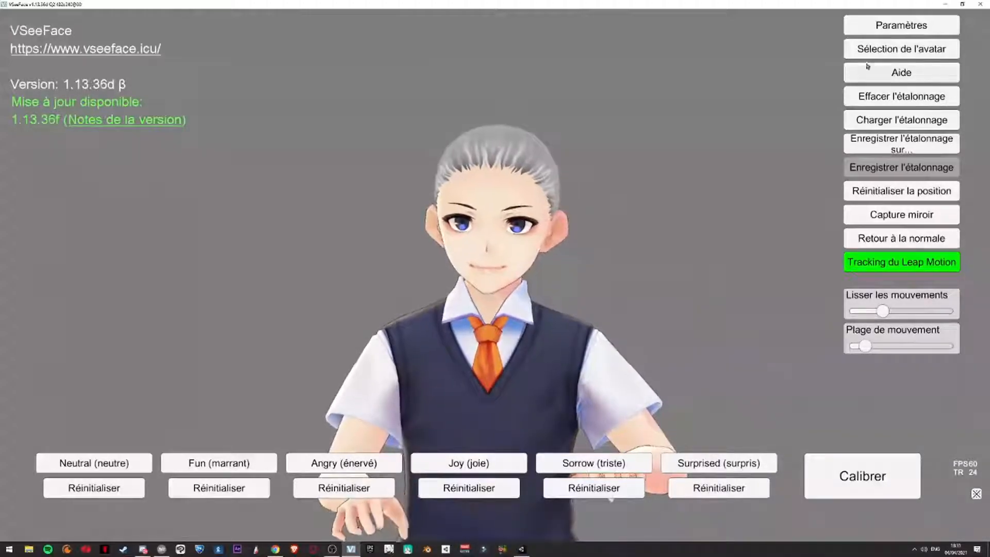
- In VSeeFace, assign Shift+3 as the shortcut for the Lunette expression in the expression settings
click(877, 24)
click(665, 26)
scroll(93, 258, down, 3)
scroll(107, 300, down, 8)
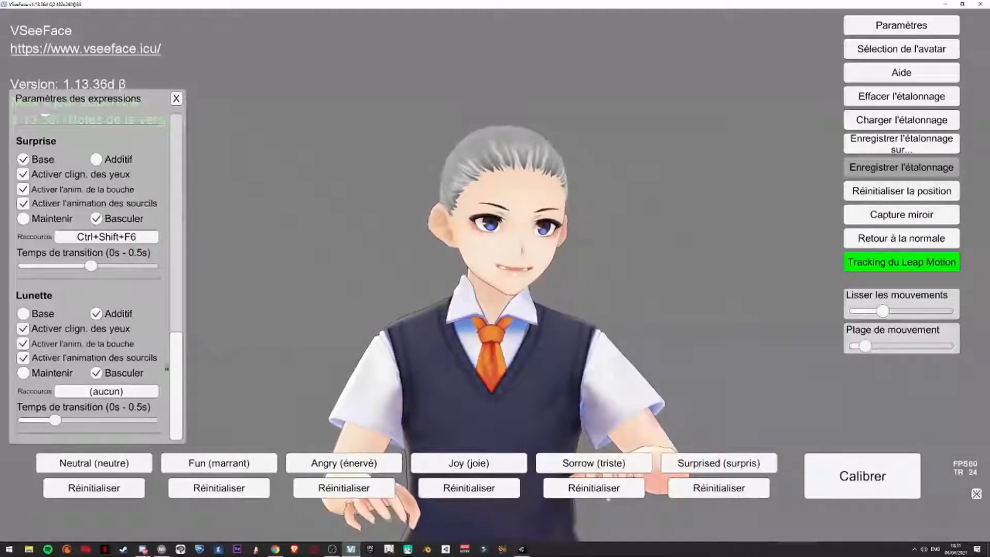
click(88, 394)
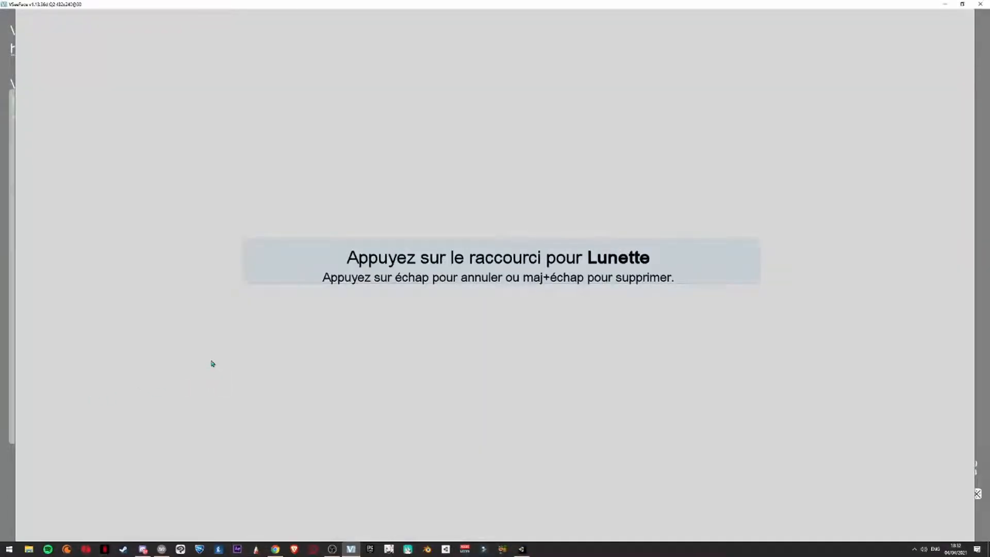
key(shift+3)
click(460, 276)
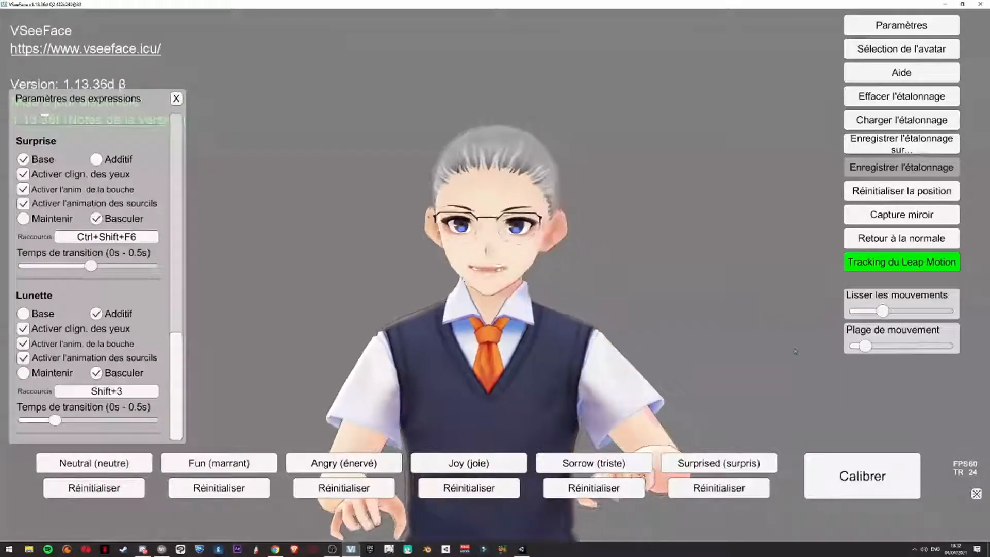
- Close the expression settings and hide the interface so only the avatar is shown
click(176, 99)
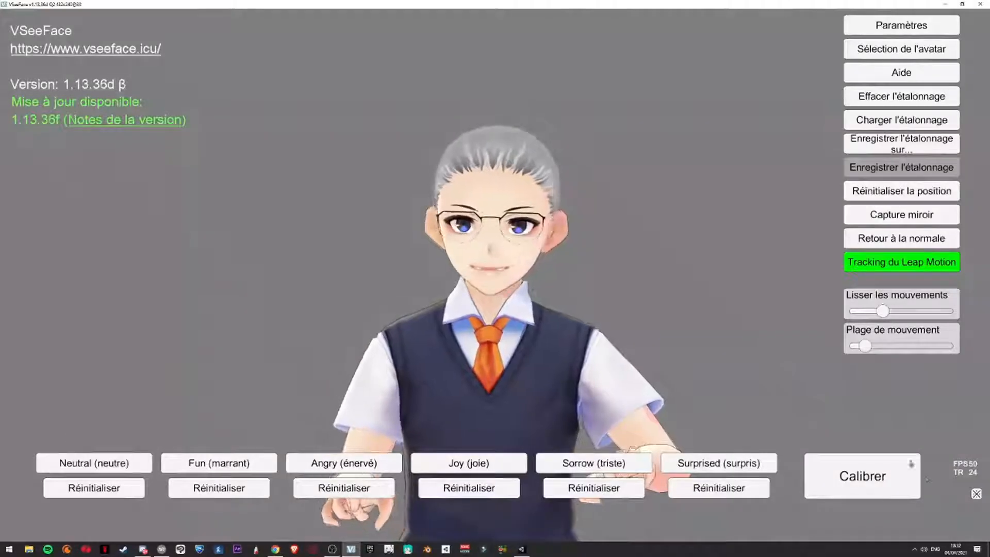
click(977, 494)
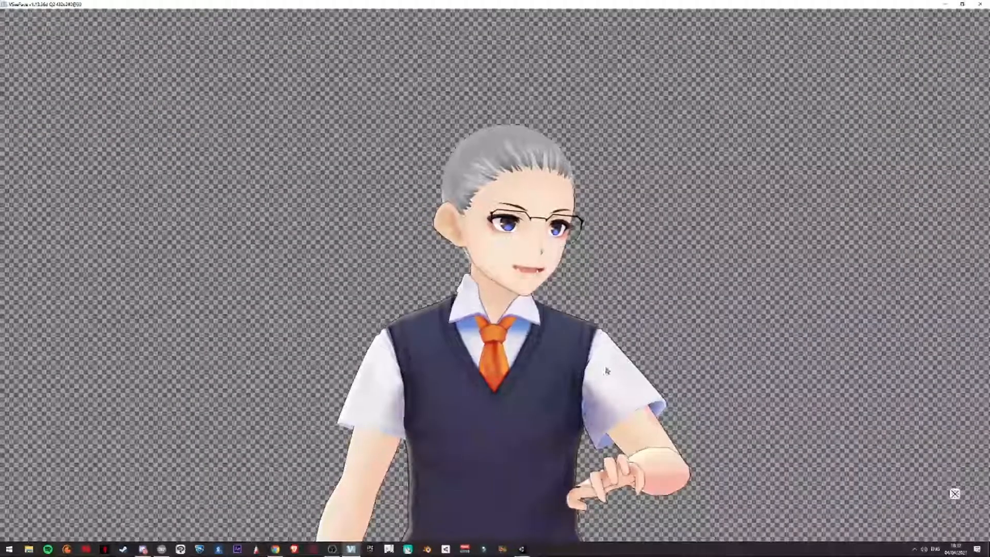